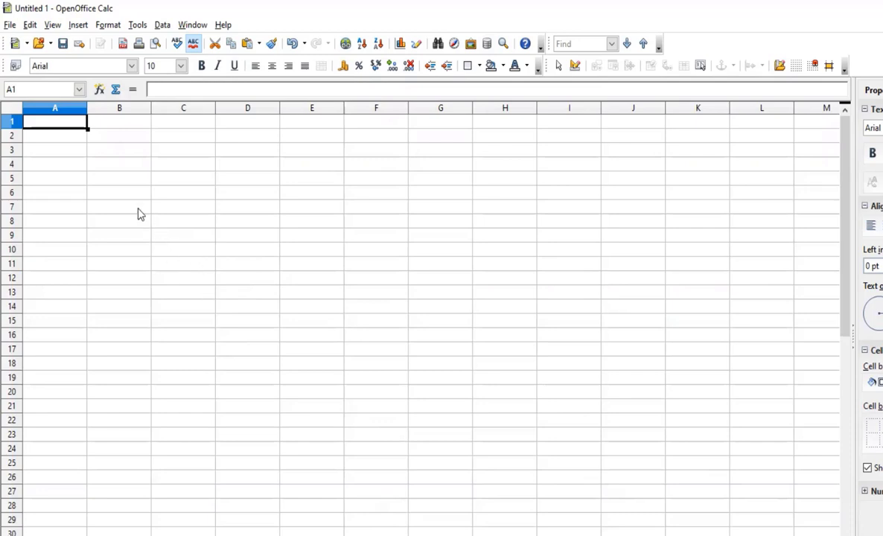
Set the user data to company "The Sagar School" and fill in the user's first name, last name and initials.
{"action": "left_click", "coordinate": [138, 25]}
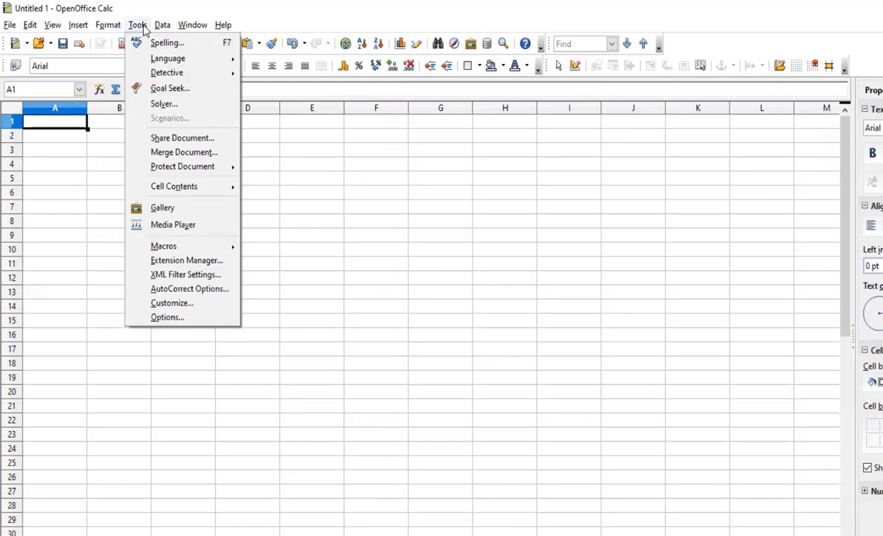
{"action": "left_click", "coordinate": [157, 318]}
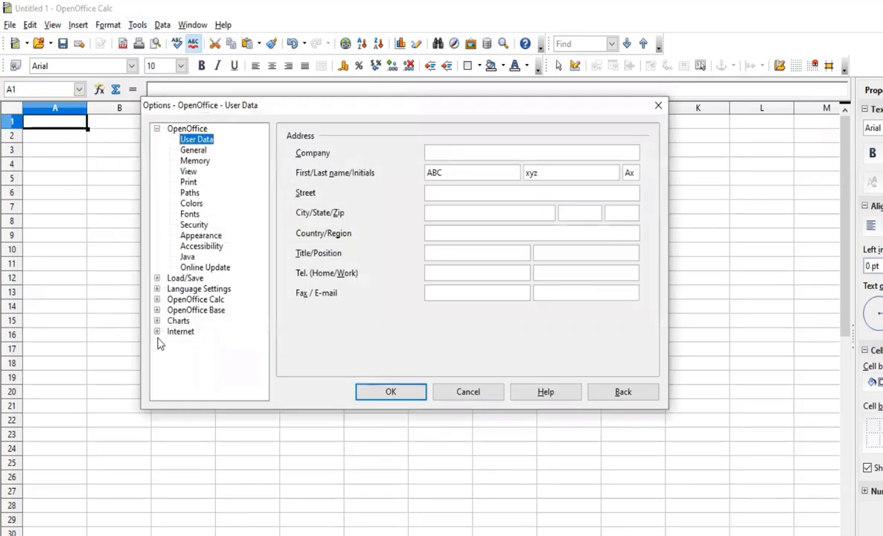
{"action": "left_click_drag", "start_coordinate": [280, 121], "coordinate": [282, 168]}
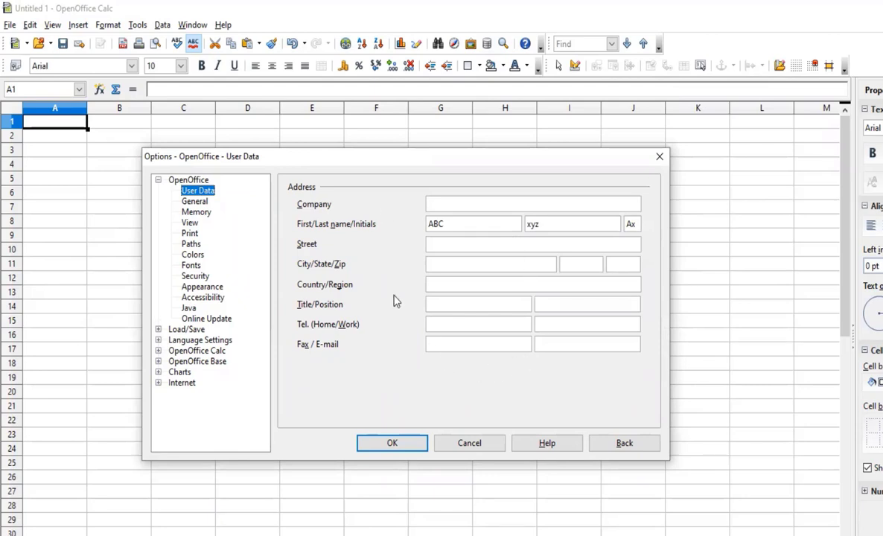
{"action": "left_click", "coordinate": [442, 229]}
{"action": "left_click", "coordinate": [474, 204]}
{"action": "type", "text": "The Sagar School"}
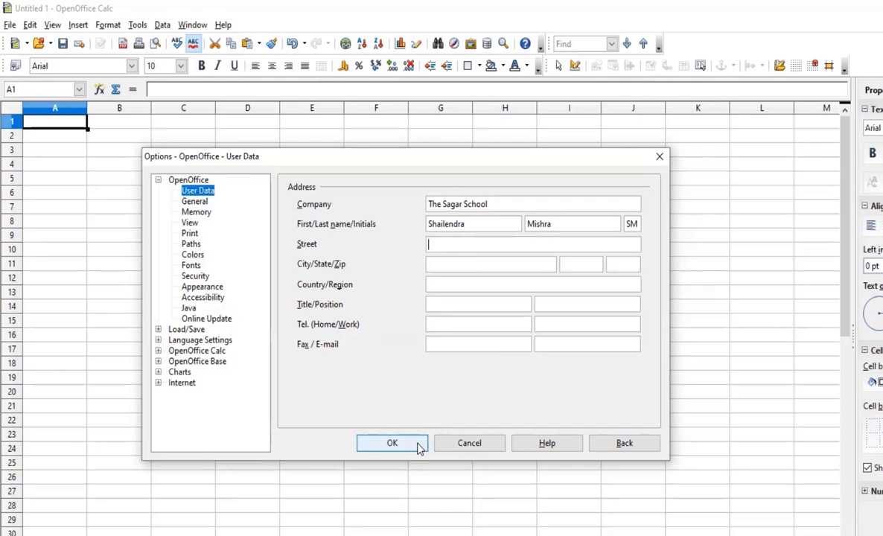
{"action": "left_click", "coordinate": [392, 443]}
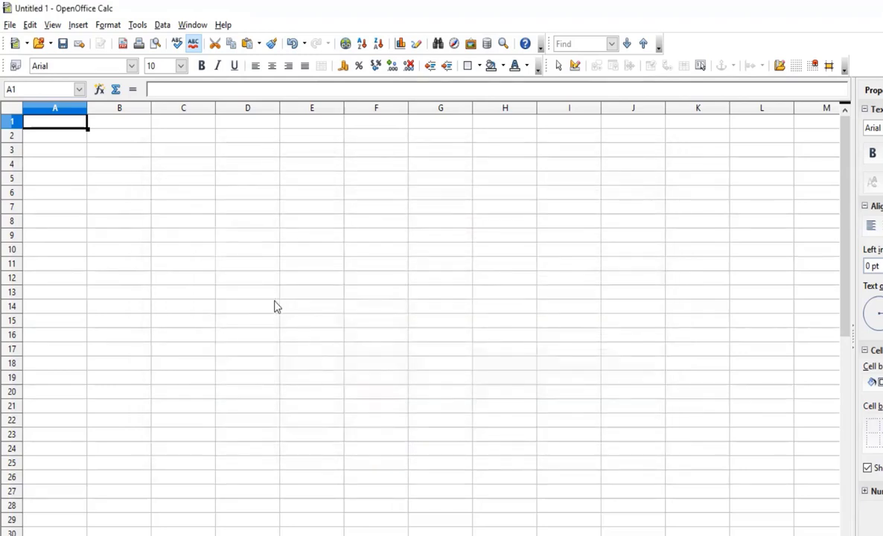
Enable sharing of this spreadsheet with other users.
{"action": "left_click", "coordinate": [138, 24]}
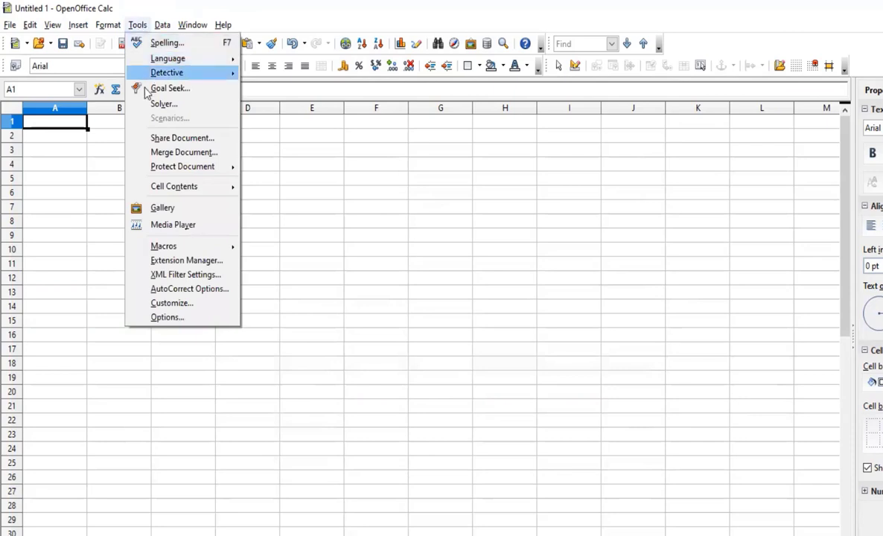
{"action": "left_click", "coordinate": [153, 142]}
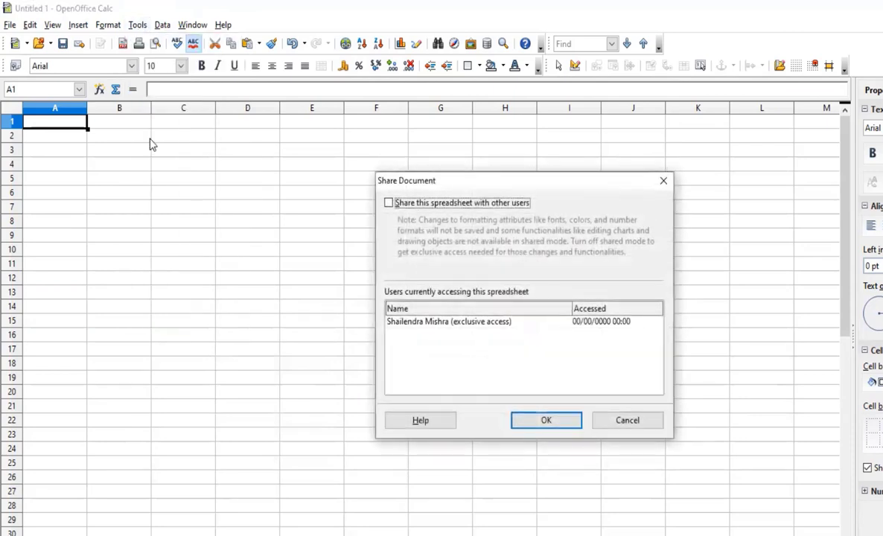
{"action": "left_click", "coordinate": [388, 204]}
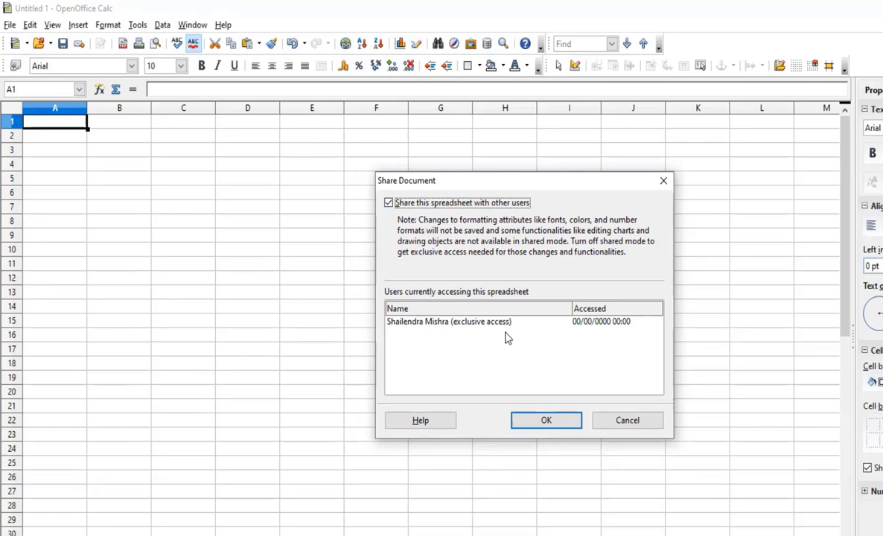
{"action": "left_click", "coordinate": [544, 424]}
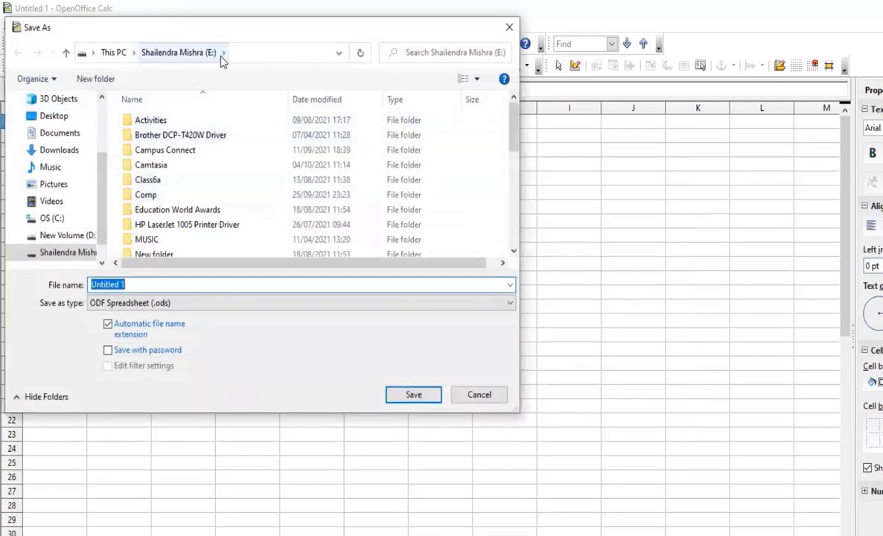
Save the shared spreadsheet as MyShareFile in ODF Spreadsheet (.ods) format on the E: drive.
{"action": "left_click_drag", "start_coordinate": [233, 30], "coordinate": [365, 98]}
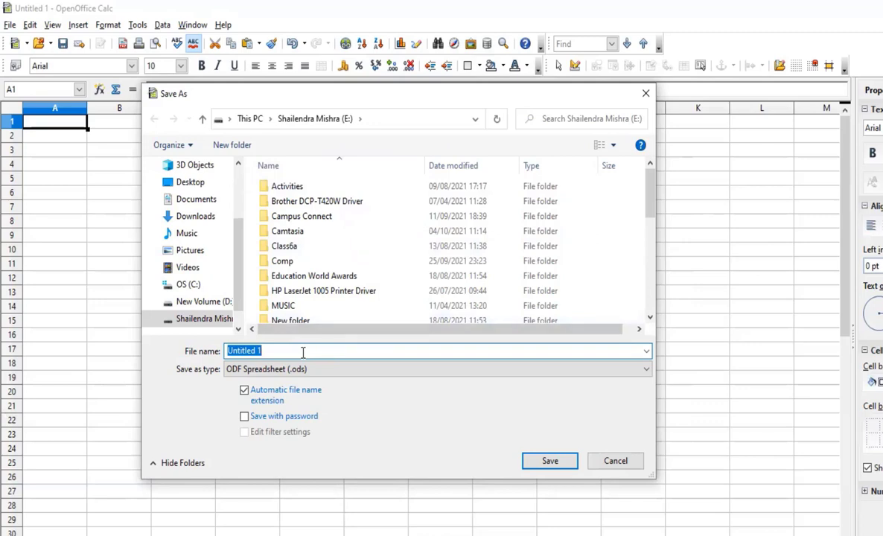
{"action": "type", "text": "MyShareFile"}
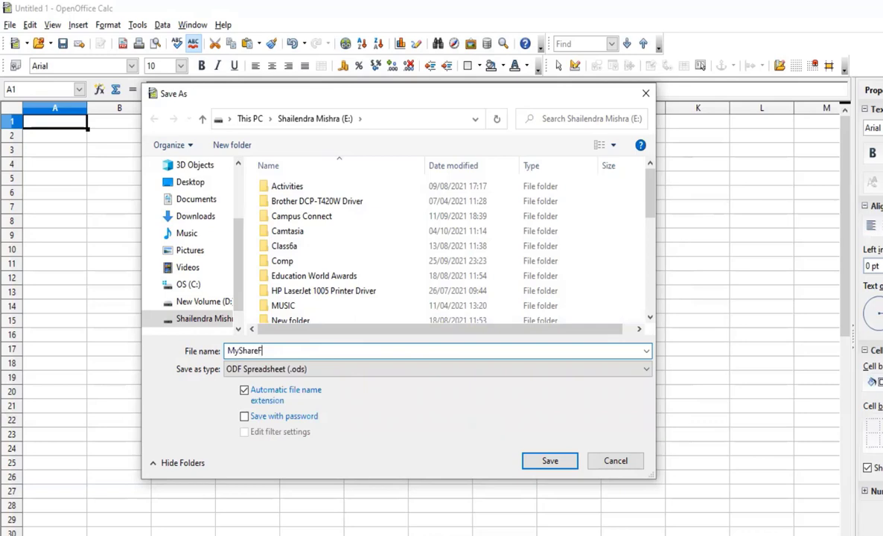
{"action": "left_click", "coordinate": [551, 461]}
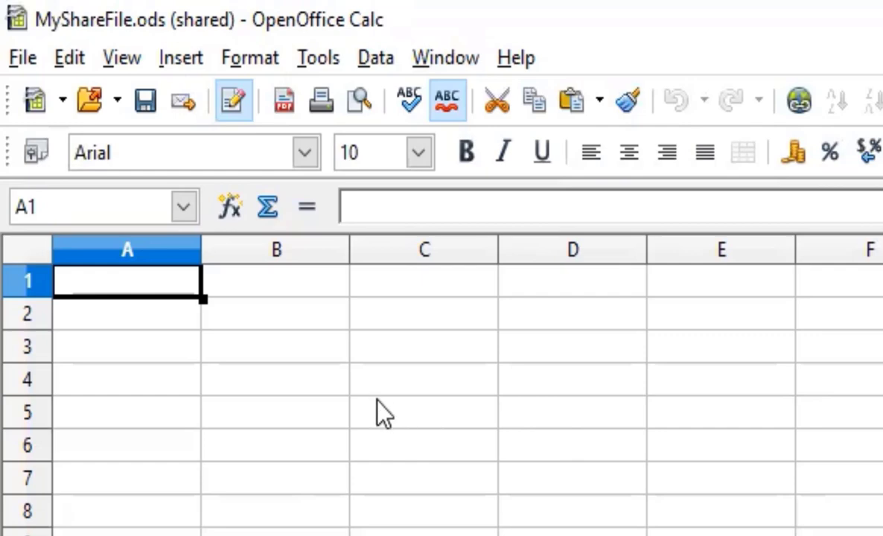
{"action": "left_click", "coordinate": [292, 321]}
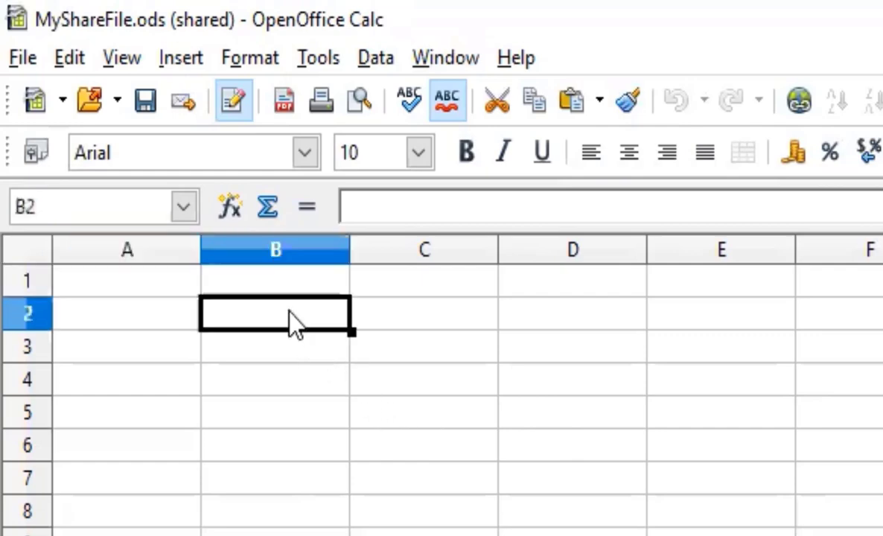
{"action": "left_click", "coordinate": [144, 315]}
{"action": "left_click", "coordinate": [168, 277]}
{"action": "left_click", "coordinate": [259, 321]}
{"action": "left_click", "coordinate": [246, 445]}
{"action": "left_click", "coordinate": [198, 319]}
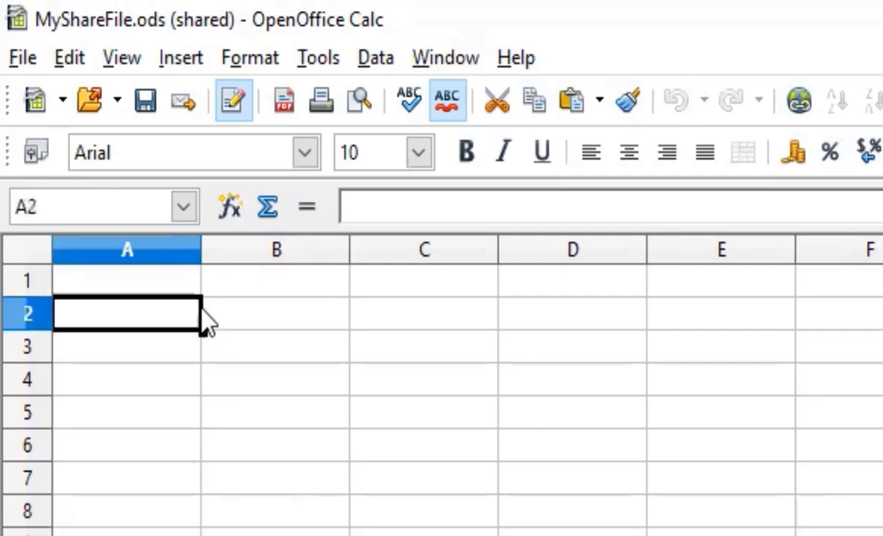
Enter the column headers Roll, Name, Eng, Math and Hindi in cells A1 to E1.
{"action": "left_click", "coordinate": [196, 294]}
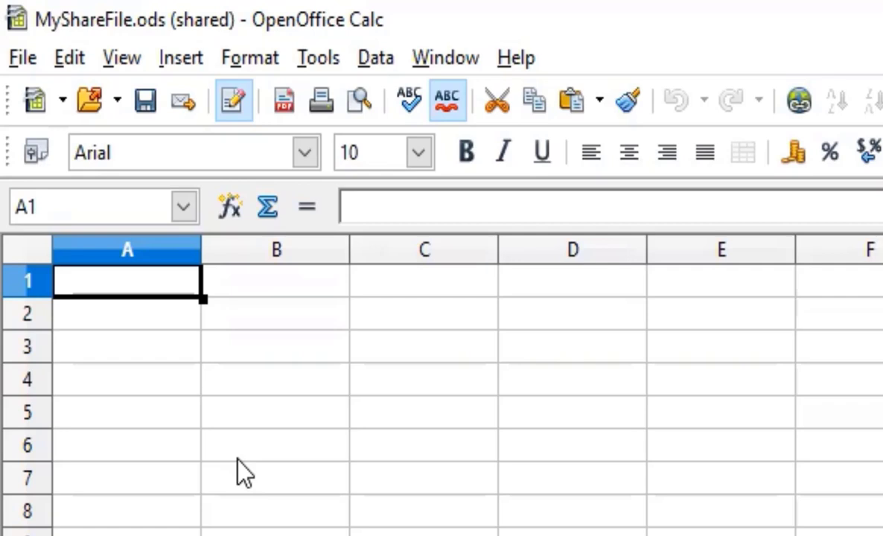
{"action": "type", "text": "Roll"}
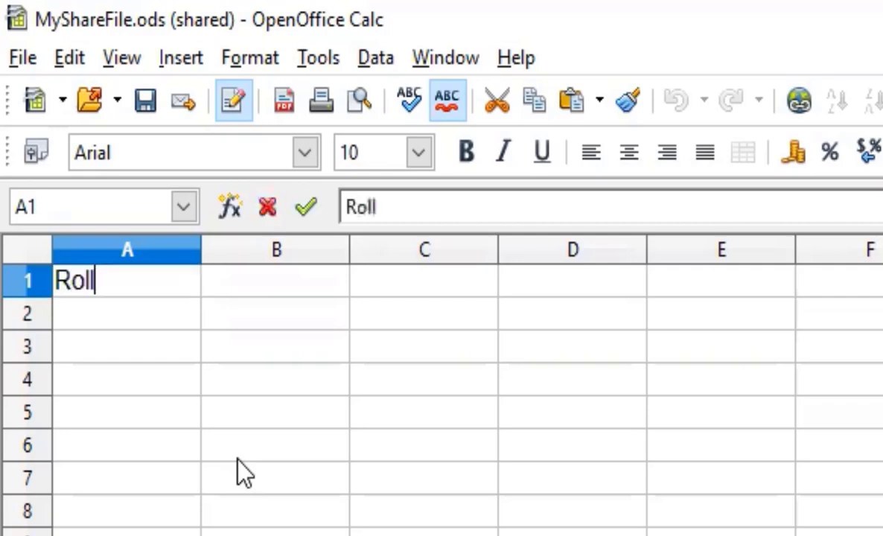
{"action": "key", "text": "Tab"}
{"action": "type", "text": "Name"}
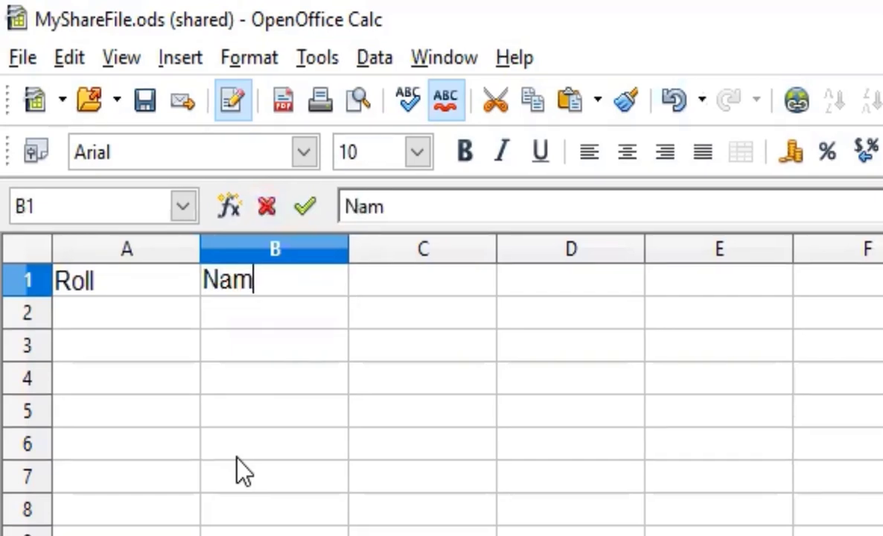
{"action": "key", "text": "Tab"}
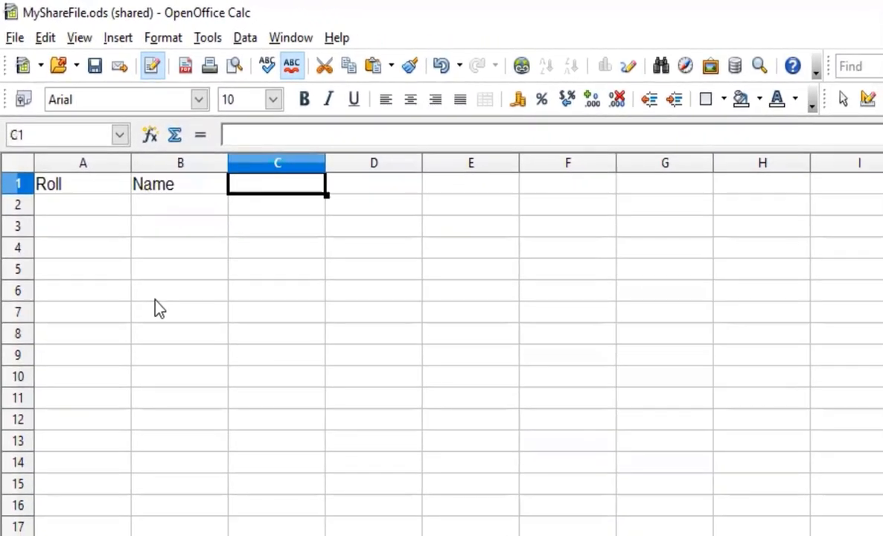
{"action": "type", "text": "Eng"}
{"action": "key", "text": "Tab"}
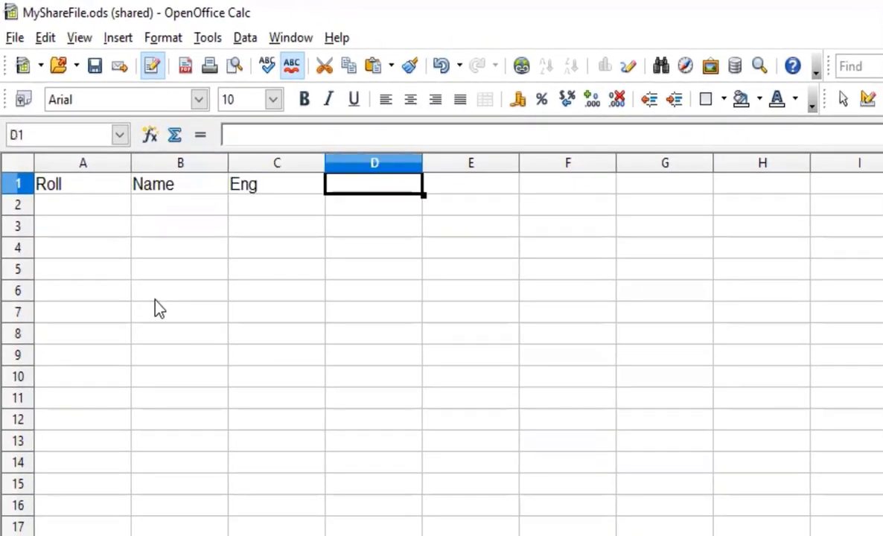
{"action": "type", "text": "Math"}
{"action": "key", "text": "Tab"}
{"action": "type", "text": "S"}
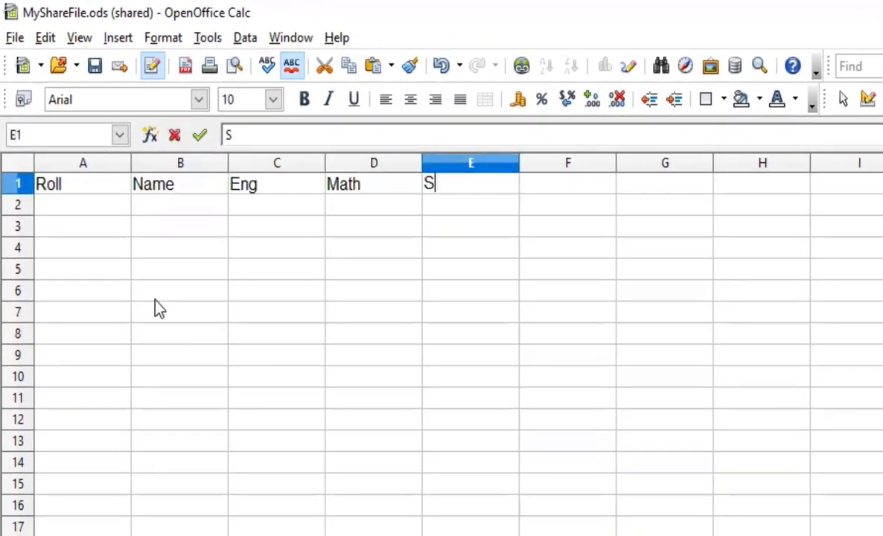
{"action": "key", "text": "BackSpace"}
{"action": "type", "text": "Ha"}
{"action": "key", "text": "BackSpace"}
{"action": "type", "text": "indi"}
{"action": "key", "text": "Return"}
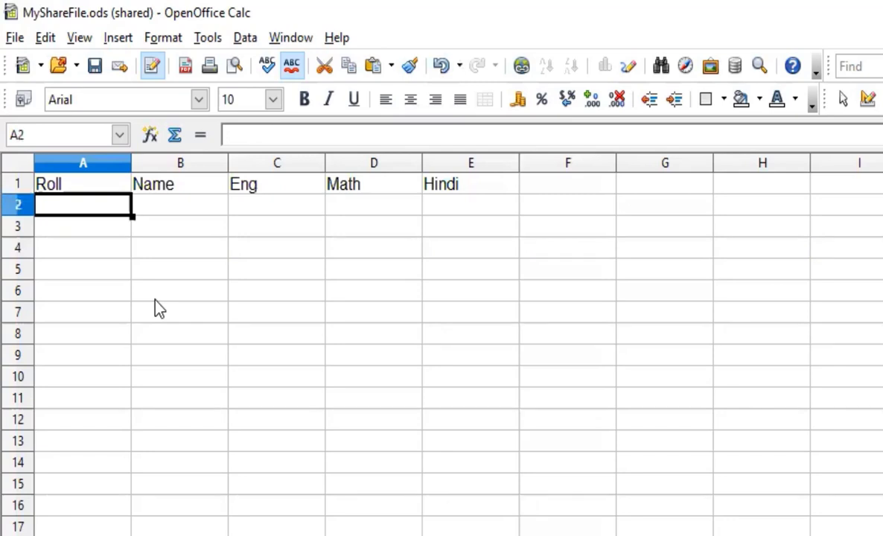
{"action": "left_click", "coordinate": [140, 250]}
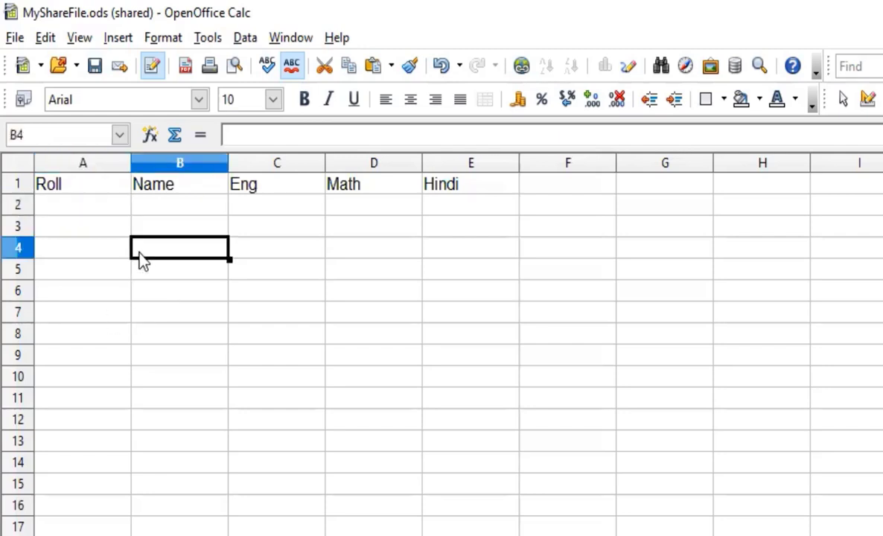
{"action": "left_click", "coordinate": [160, 208]}
{"action": "key", "text": "ctrl+Home"}
{"action": "left_click", "coordinate": [209, 209]}
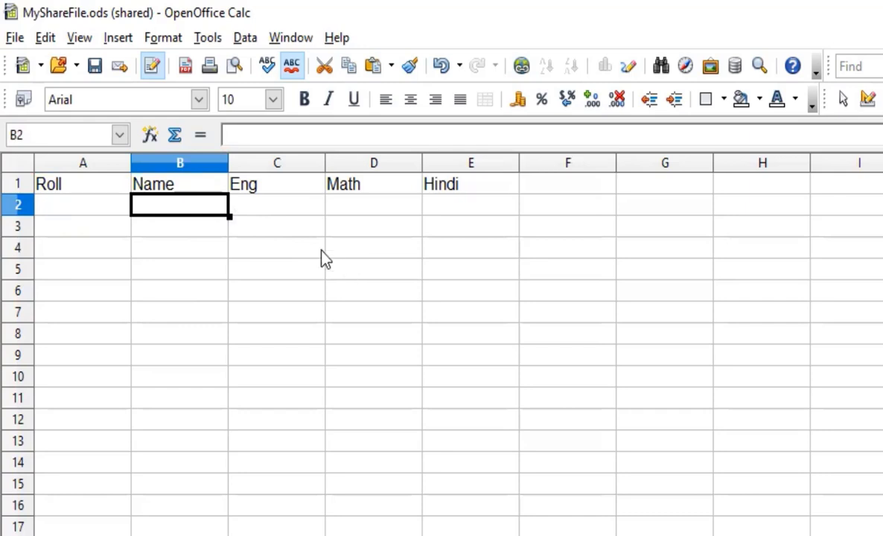
Examine which editing, insertion, formatting, data and tool commands are unavailable while the spreadsheet is shared.
{"action": "left_click", "coordinate": [19, 37]}
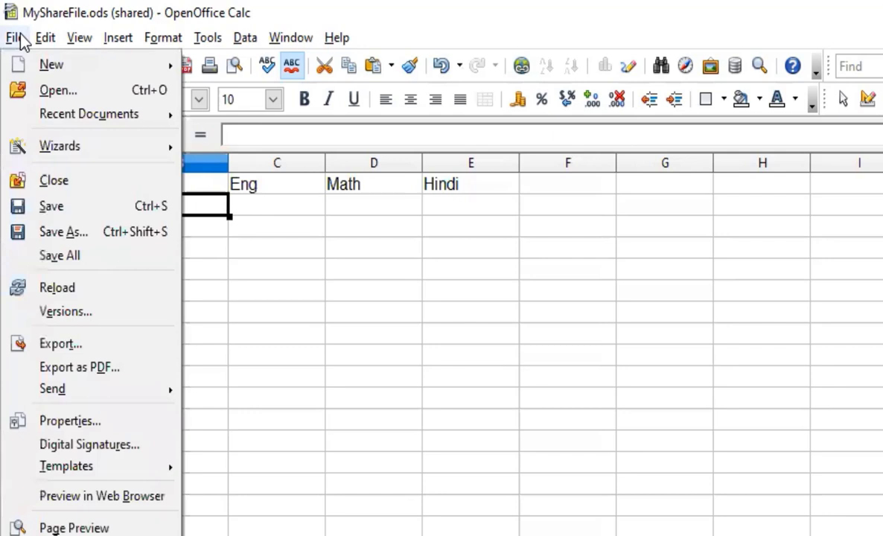
{"action": "mouse_move", "coordinate": [44, 40]}
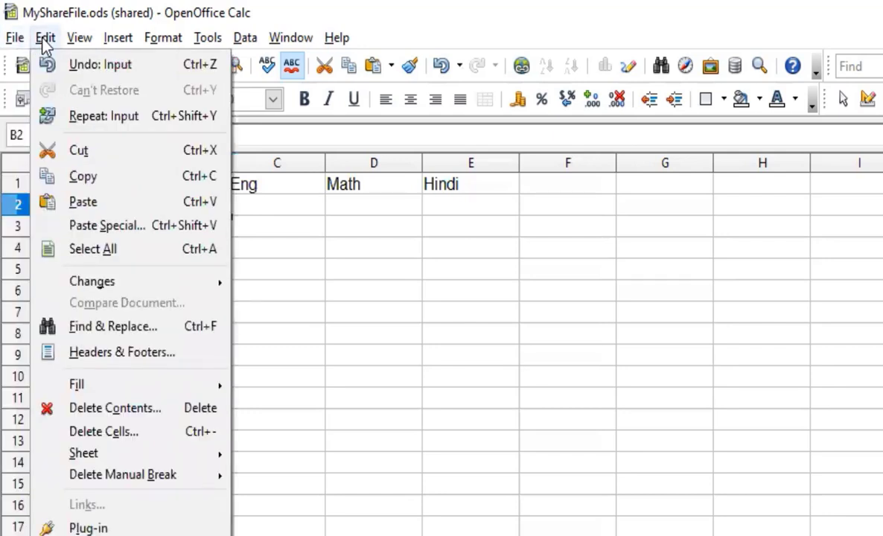
{"action": "mouse_move", "coordinate": [101, 282]}
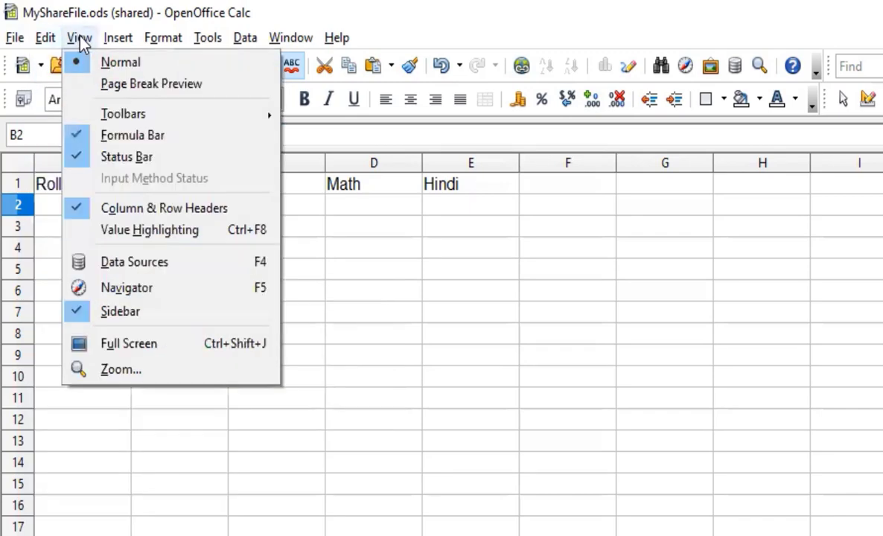
{"action": "mouse_move", "coordinate": [112, 38]}
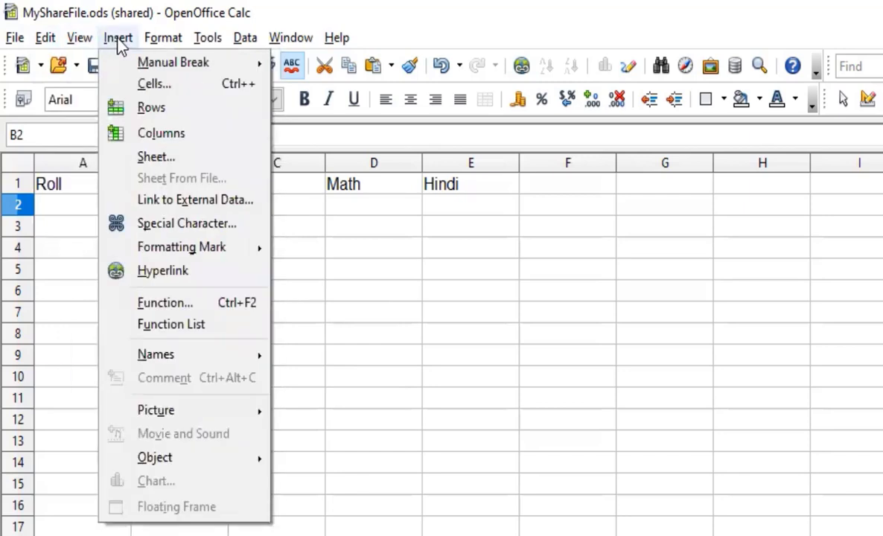
{"action": "mouse_move", "coordinate": [153, 38]}
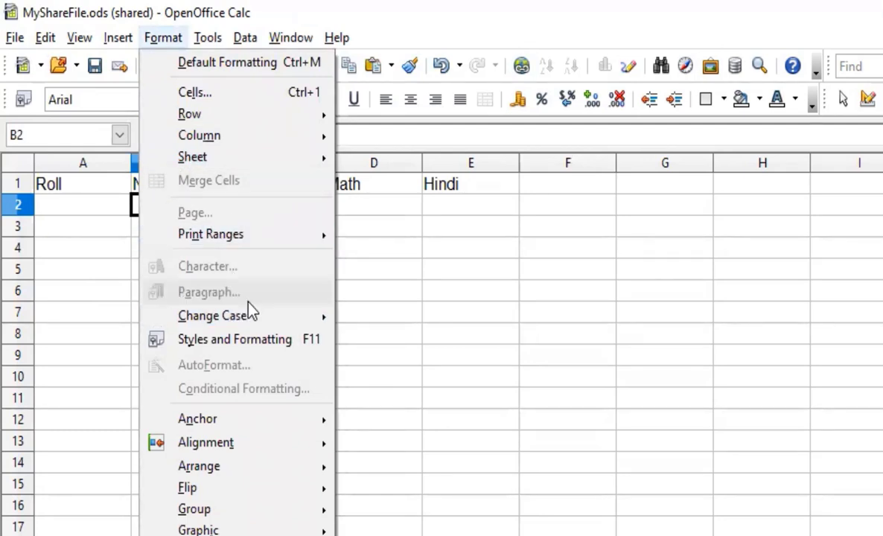
{"action": "mouse_move", "coordinate": [245, 37]}
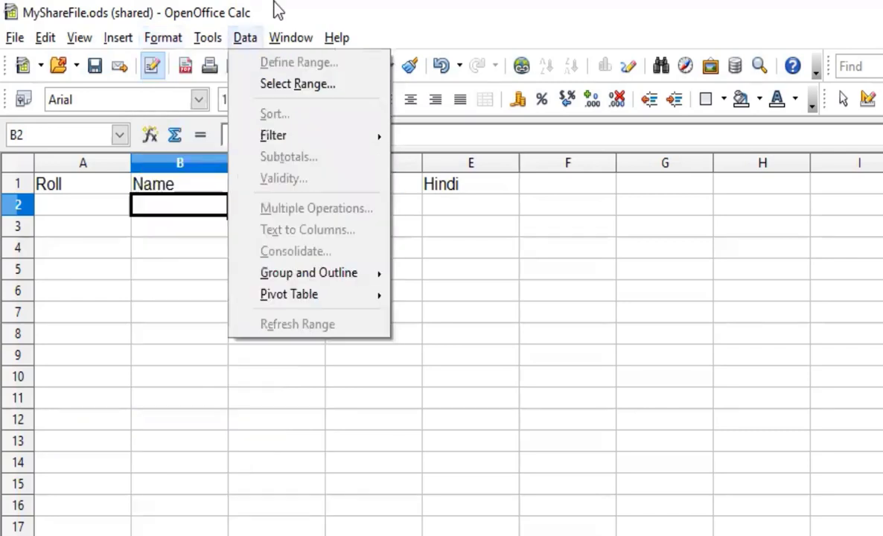
{"action": "mouse_move", "coordinate": [215, 46]}
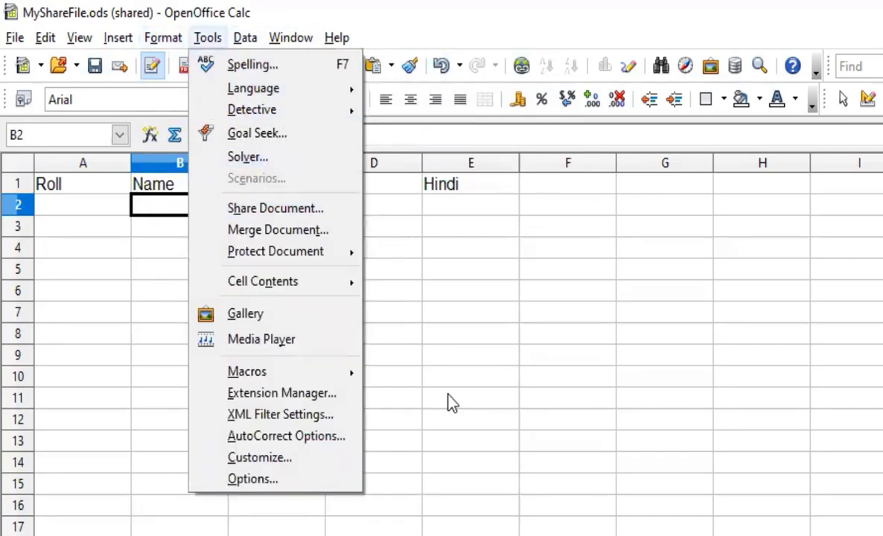
{"action": "left_click", "coordinate": [473, 280]}
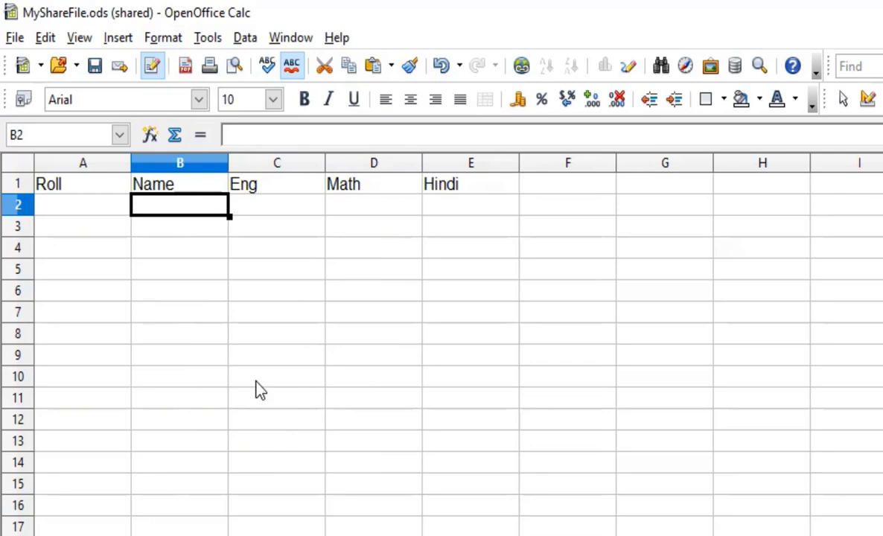
Start a list of sharing scenarios by entering 1 in cell G4 and "No Changes" in H4.
{"action": "left_click", "coordinate": [692, 252]}
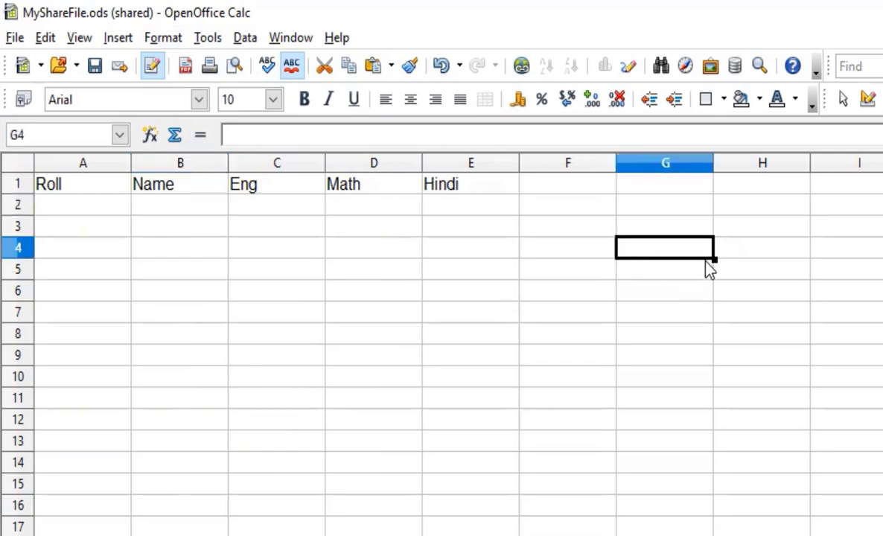
{"action": "type", "text": "1"}
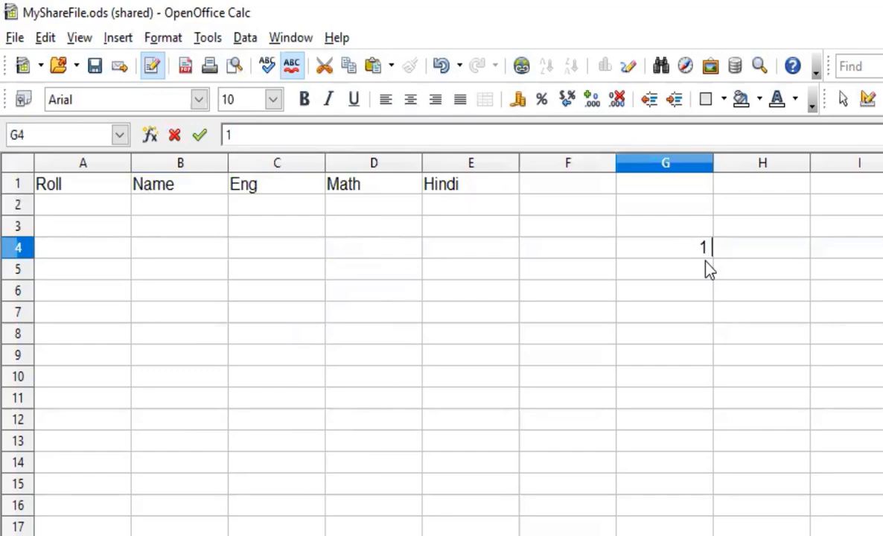
{"action": "key", "text": "Tab"}
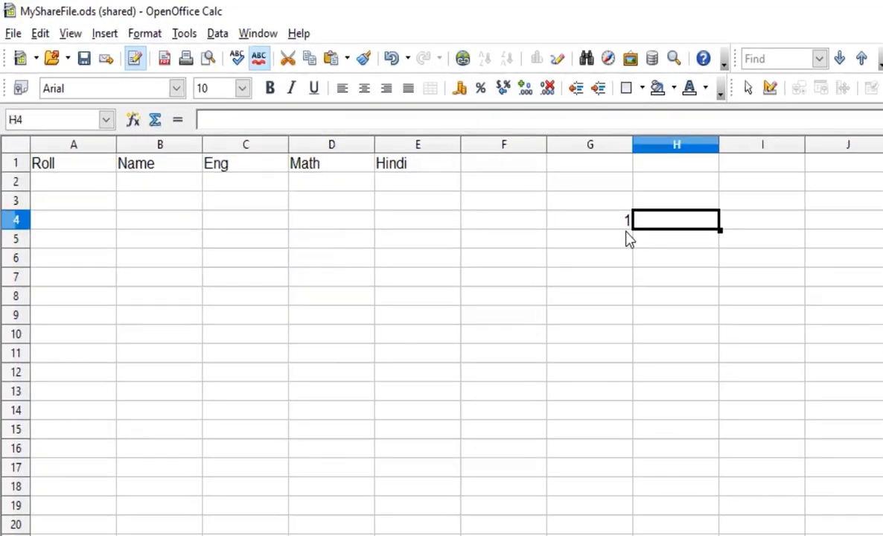
{"action": "type", "text": "No Changes"}
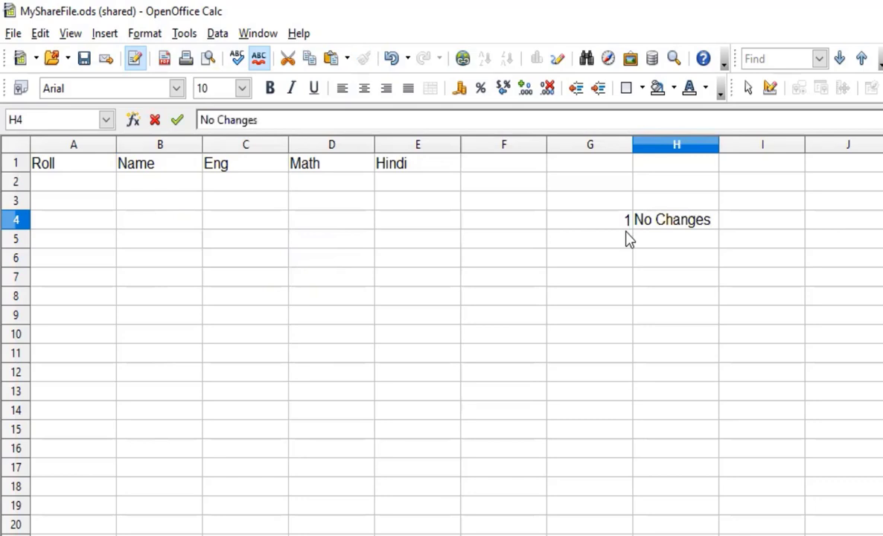
{"action": "key", "text": "Tab"}
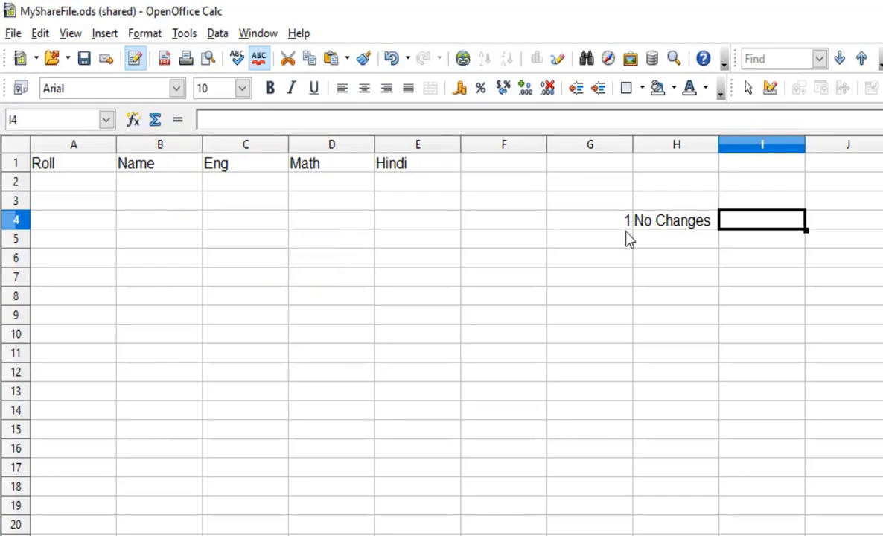
Enter "Saved without any problem" in cell I4 and widen columns H and I to fit their text.
{"action": "type", "text": "Saved"}
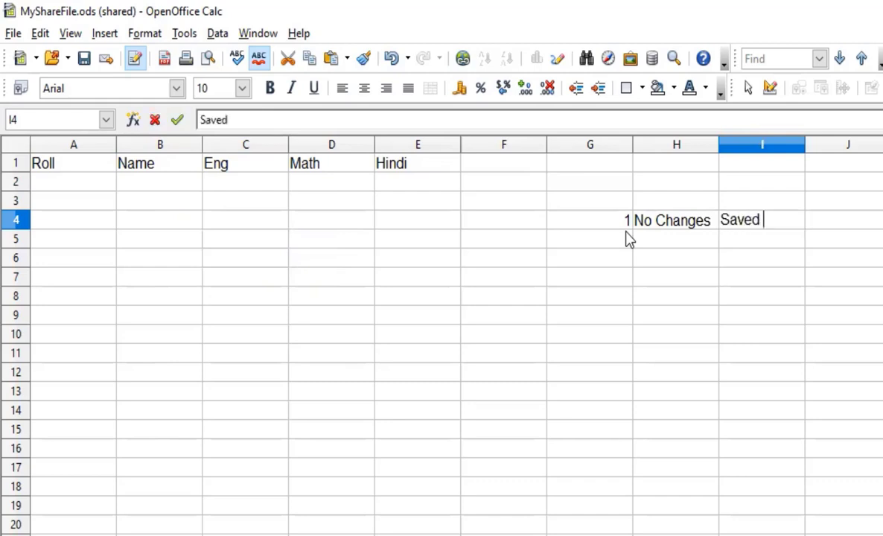
{"action": "type", "text": " withou"}
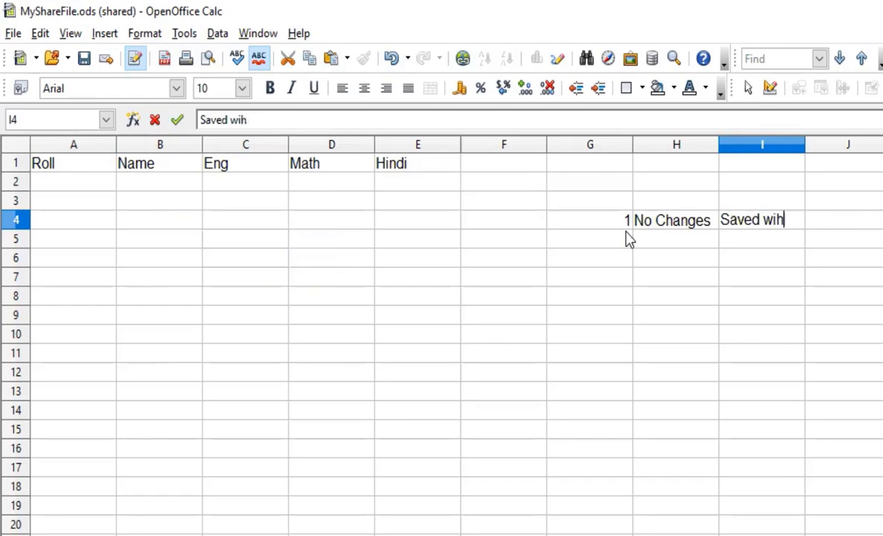
{"action": "type", "text": "t"}
{"action": "key", "text": "BackSpace"}
{"action": "key", "text": "BackSpace"}
{"action": "type", "text": "thou"}
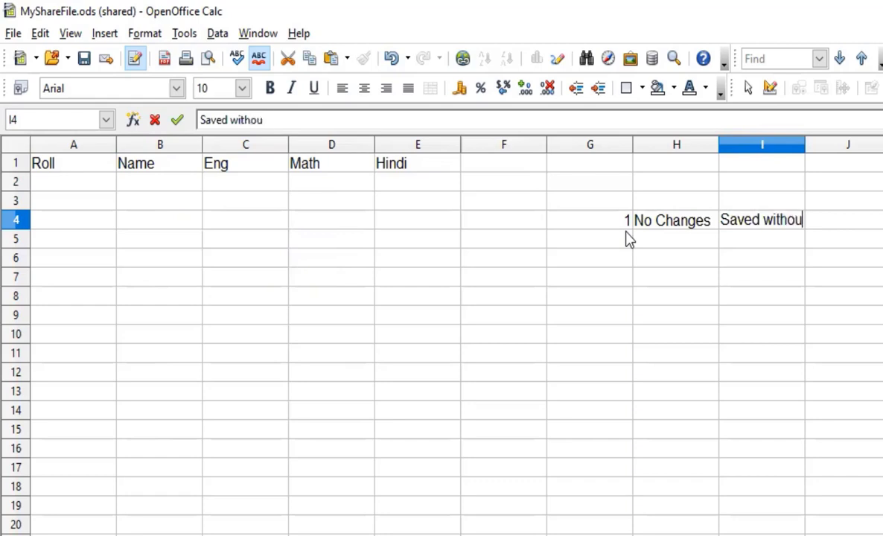
{"action": "type", "text": "t any problem"}
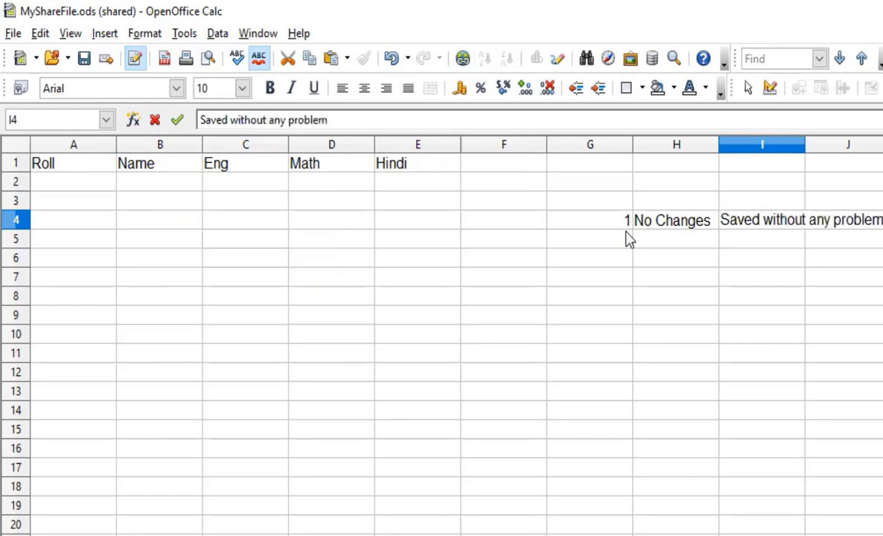
{"action": "key", "text": "Return"}
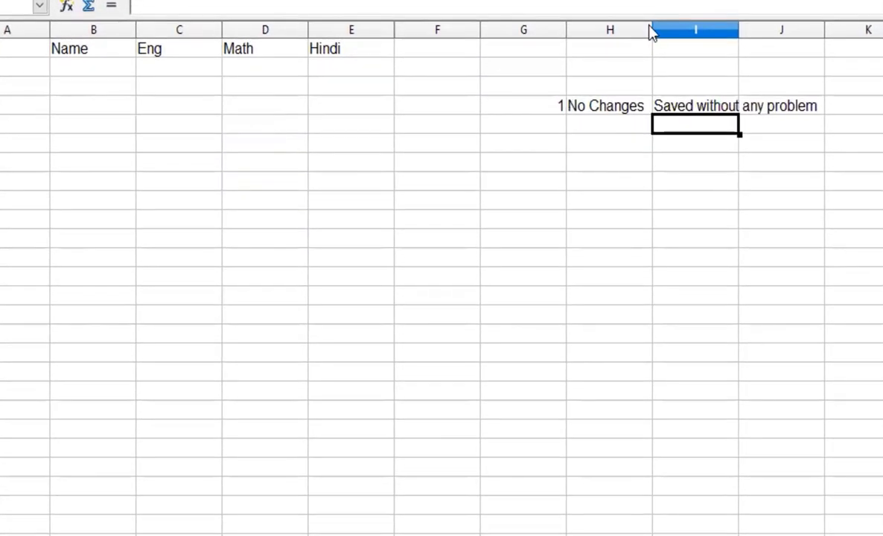
{"action": "left_click_drag", "start_coordinate": [652, 33], "coordinate": [689, 33]}
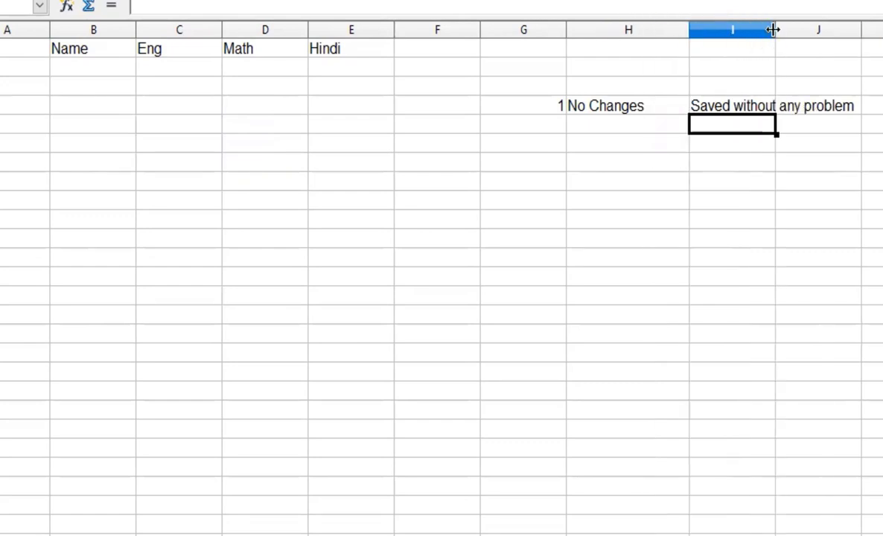
{"action": "left_click_drag", "start_coordinate": [774, 32], "coordinate": [856, 38]}
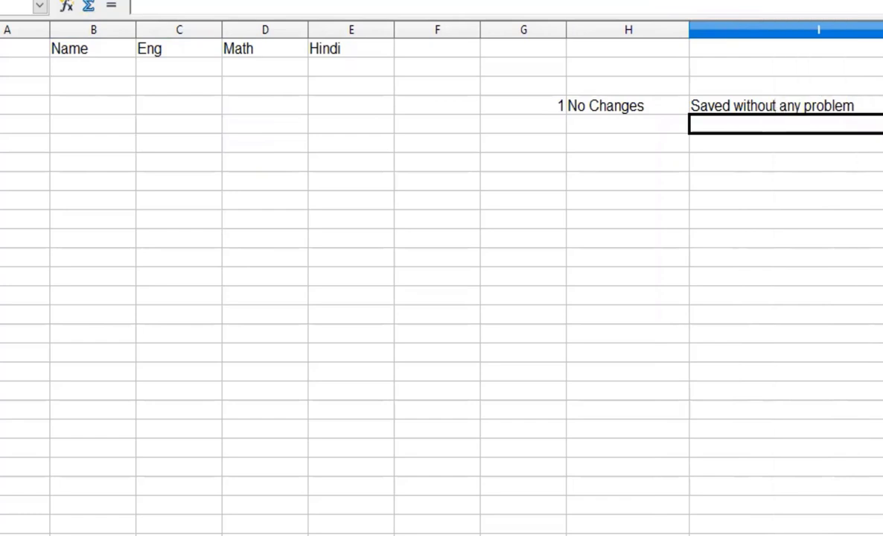
Add the second scenario by entering 2 in cell G5 and "Changes done" in H5.
{"action": "left_click", "coordinate": [562, 129]}
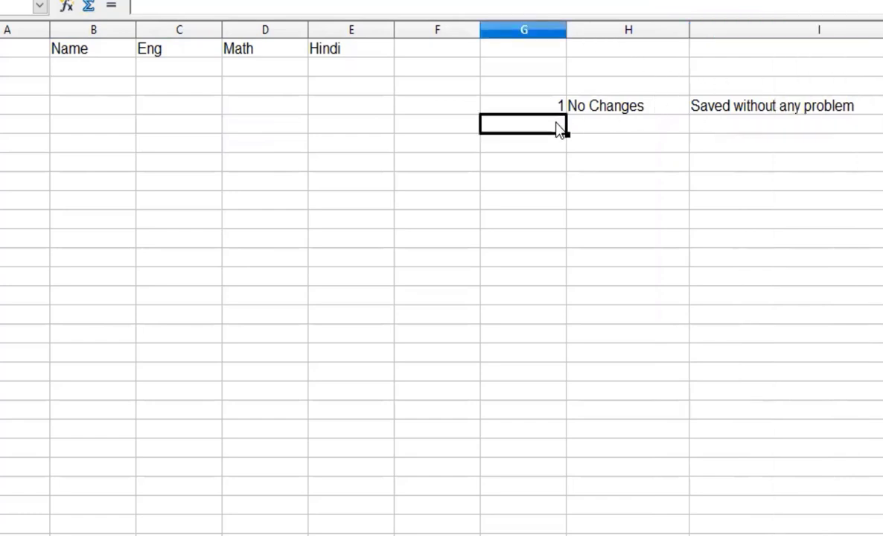
{"action": "type", "text": "2"}
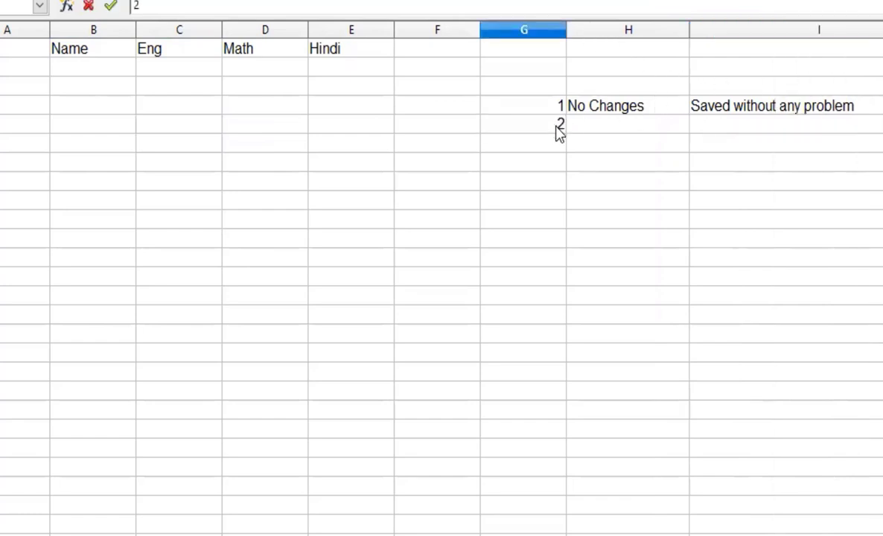
{"action": "key", "text": "Tab"}
{"action": "type", "text": "Changes done"}
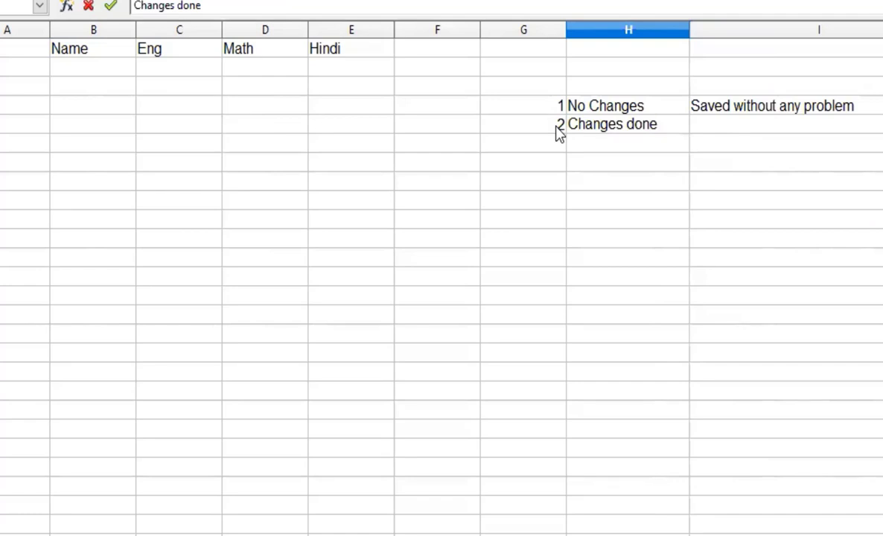
Enter the Eng marks 45, 23 and 56 in cells C2 to C4.
{"action": "left_click", "coordinate": [187, 68]}
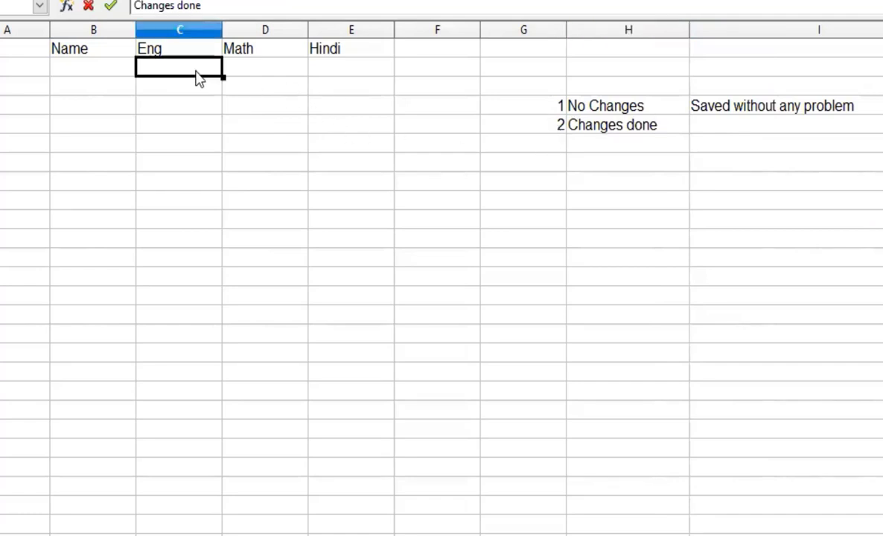
{"action": "type", "text": "45"}
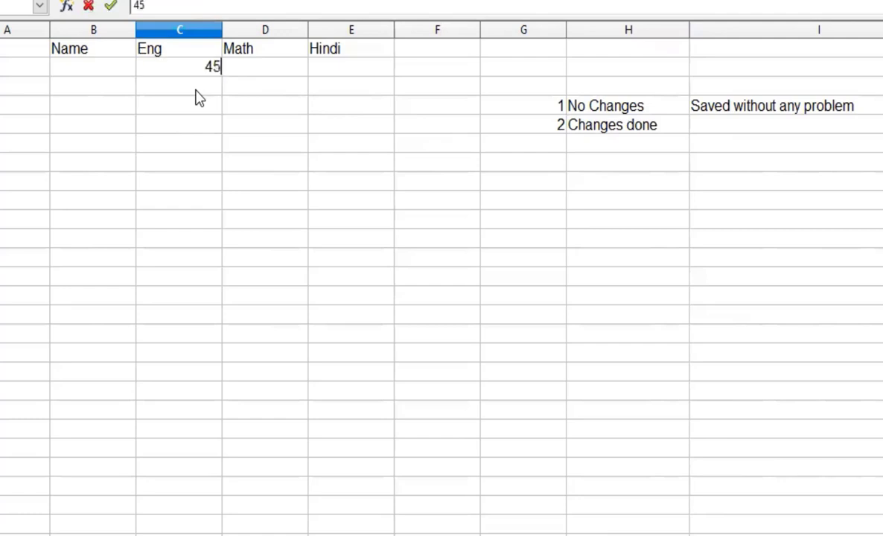
{"action": "key", "text": "Return"}
{"action": "type", "text": "23"}
{"action": "key", "text": "Return"}
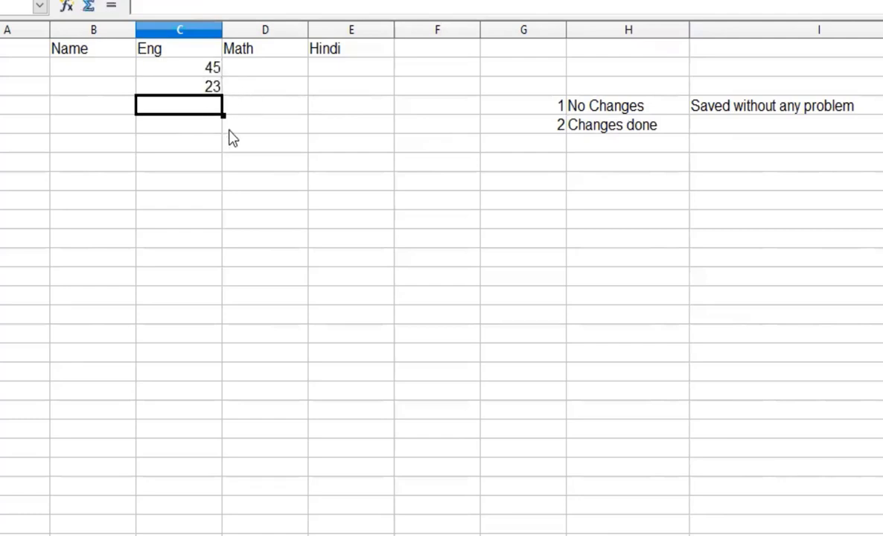
{"action": "type", "text": "56"}
{"action": "key", "text": "Return"}
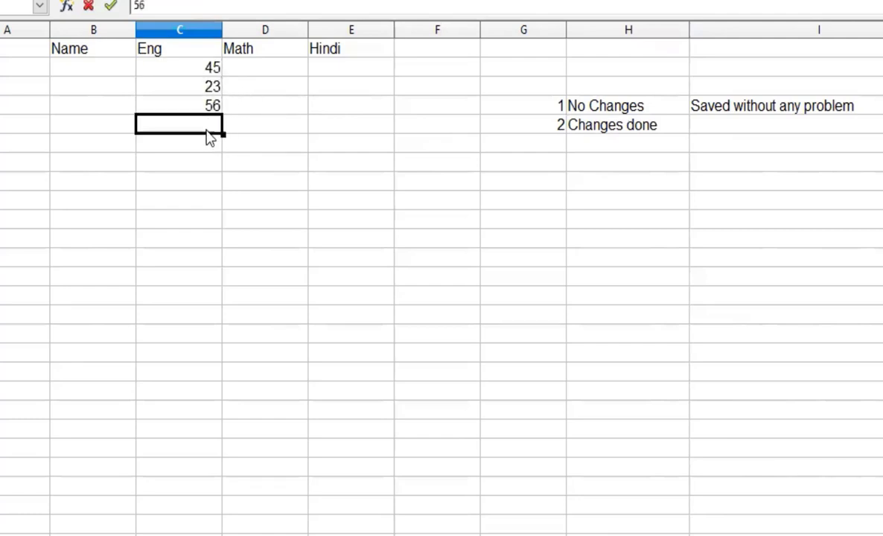
{"action": "left_click", "coordinate": [693, 127]}
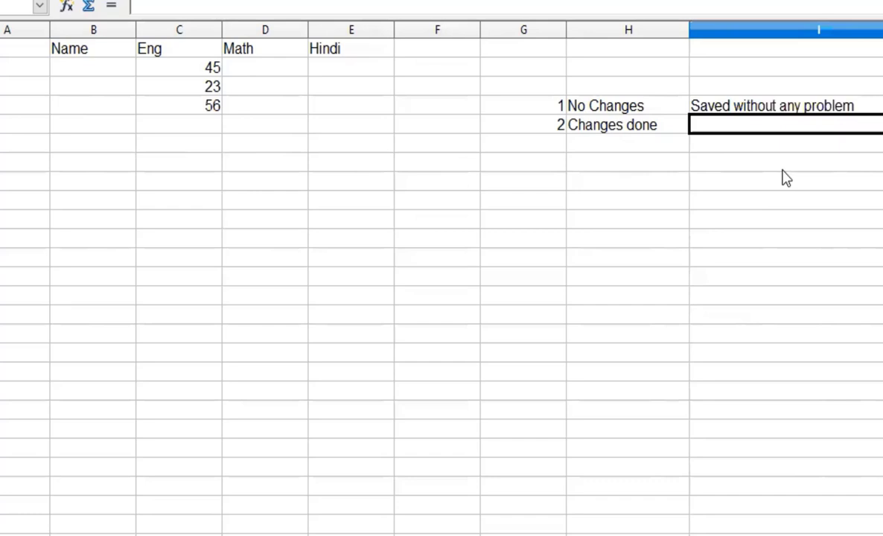
{"action": "left_click", "coordinate": [186, 70]}
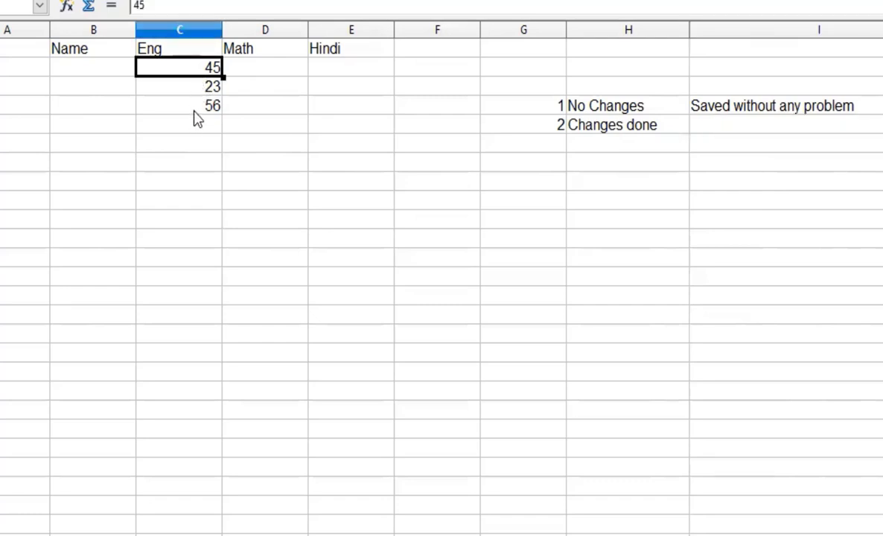
{"action": "left_click", "coordinate": [183, 104]}
{"action": "left_click", "coordinate": [196, 73]}
{"action": "left_click", "coordinate": [291, 56]}
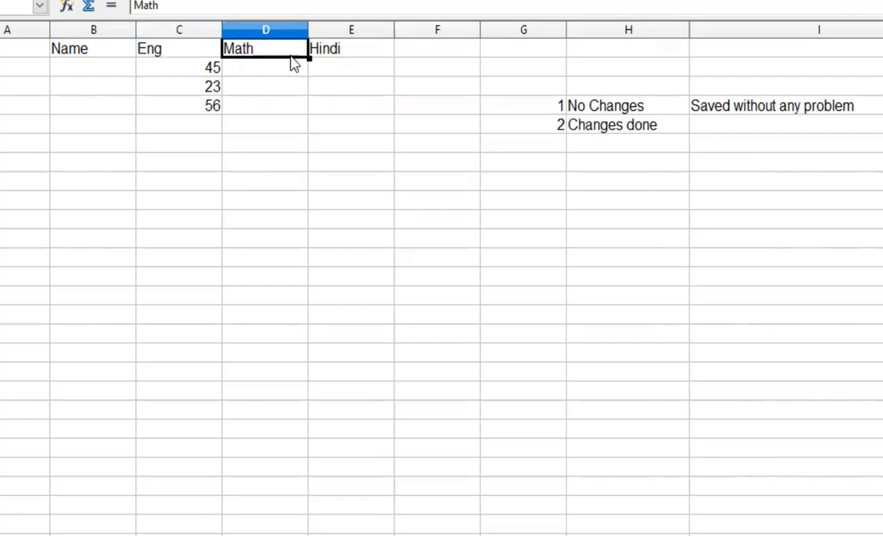
Enter the Math marks 76, 87 and 45 in cells D2 to D4.
{"action": "left_click", "coordinate": [286, 65]}
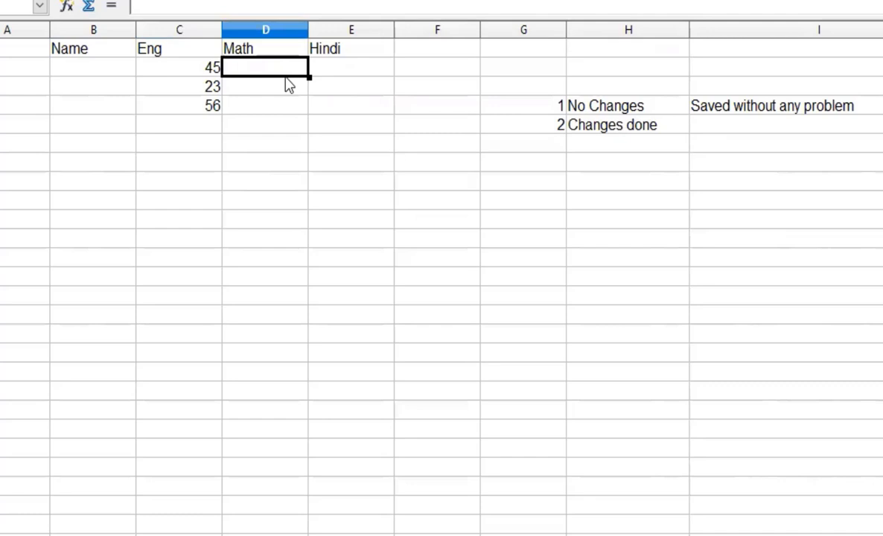
{"action": "type", "text": "76"}
{"action": "key", "text": "Return"}
{"action": "type", "text": "87"}
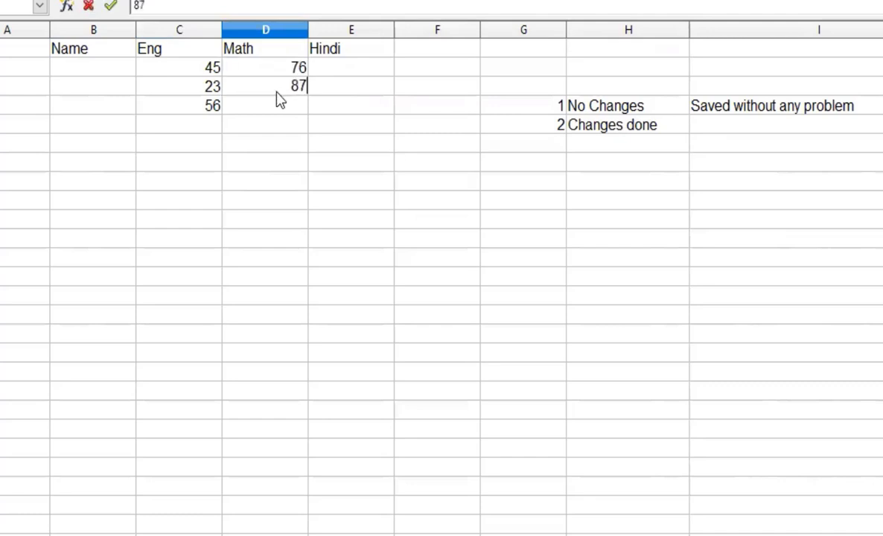
{"action": "key", "text": "Return"}
{"action": "type", "text": "45"}
Enter the Hindi marks 67, 45 and 65 in cells E2 to E4.
{"action": "left_click", "coordinate": [338, 65]}
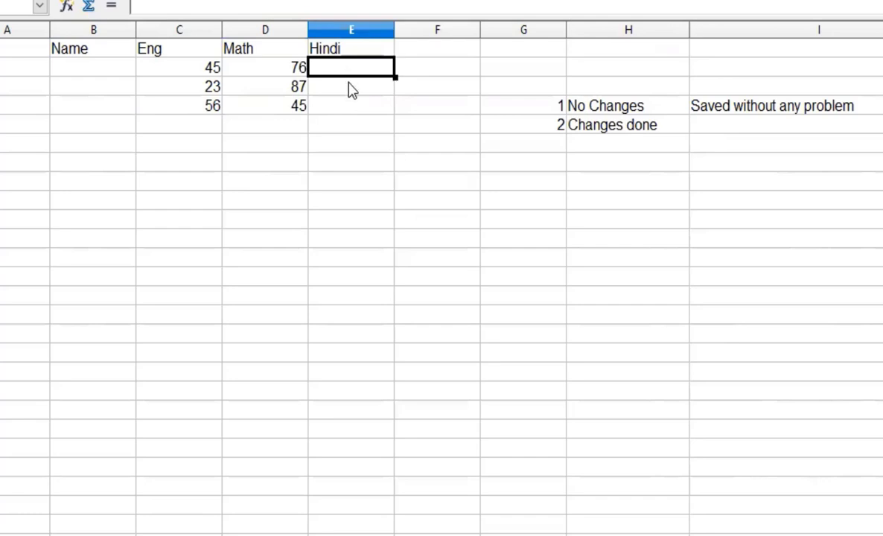
{"action": "type", "text": "67"}
{"action": "key", "text": "Return"}
{"action": "type", "text": "45"}
{"action": "key", "text": "Return"}
{"action": "type", "text": "65"}
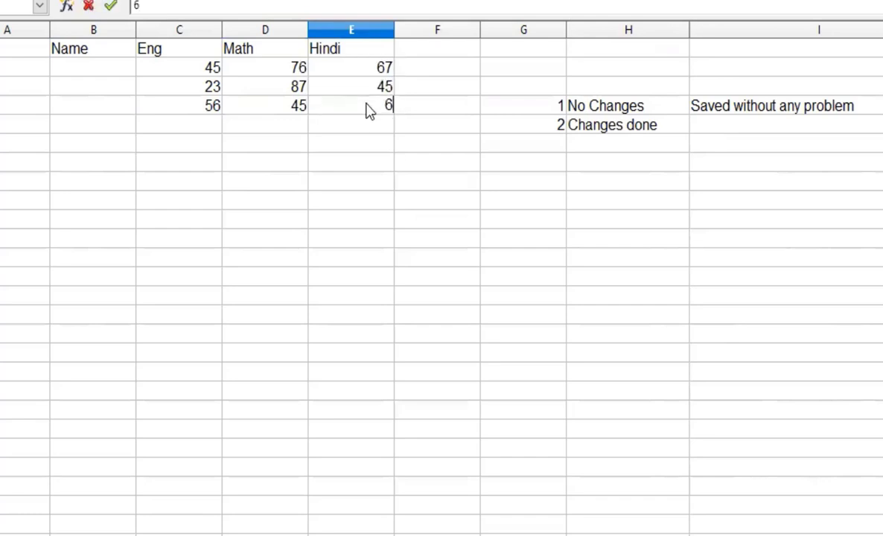
{"action": "left_click", "coordinate": [418, 146]}
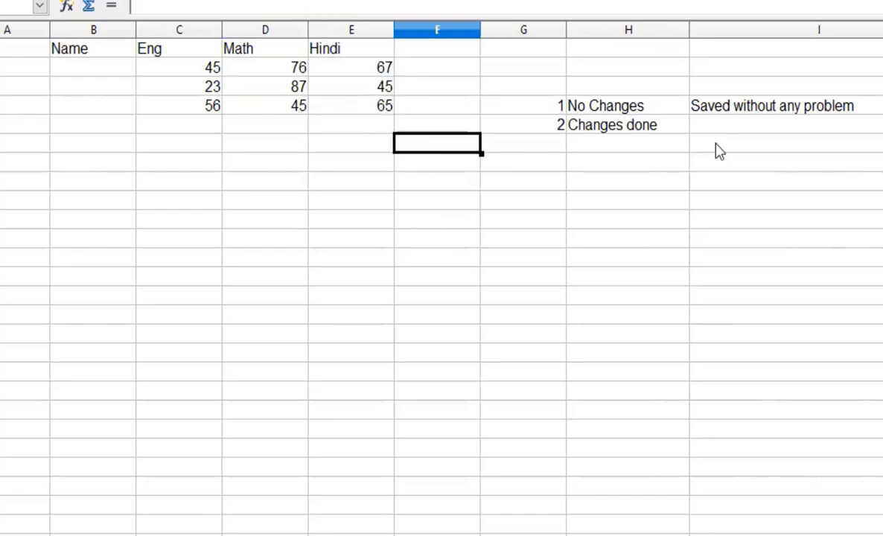
Describe the second scenario's outcome in cell I5 as "No Conflicts , saved without any problem".
{"action": "left_click", "coordinate": [732, 129]}
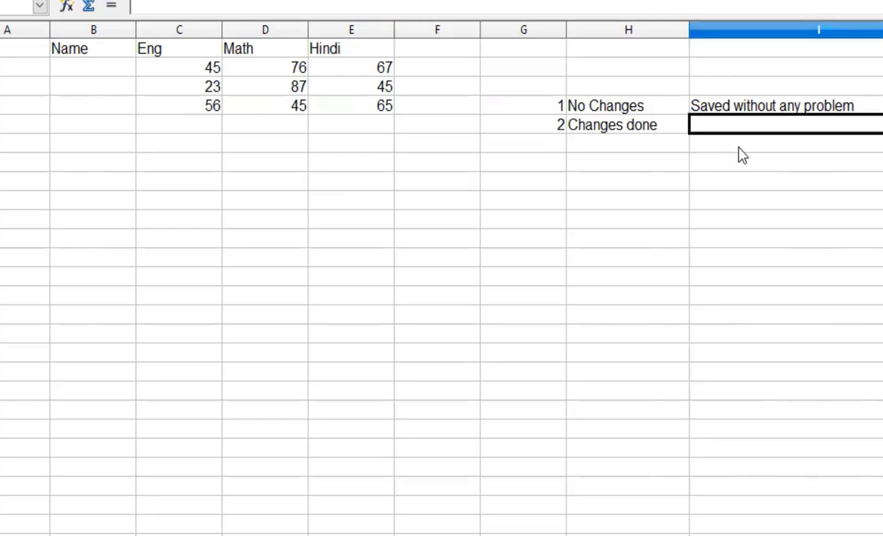
{"action": "type", "text": "N"}
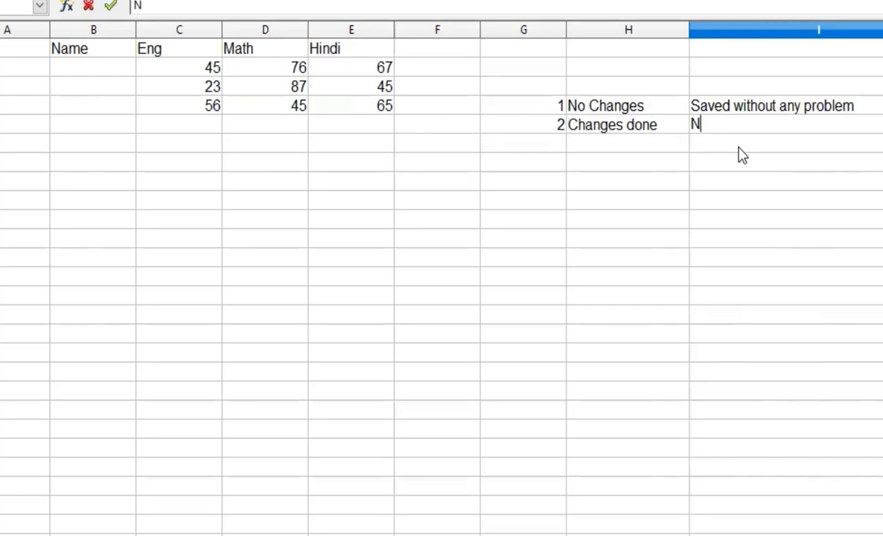
{"action": "type", "text": "o Conf"}
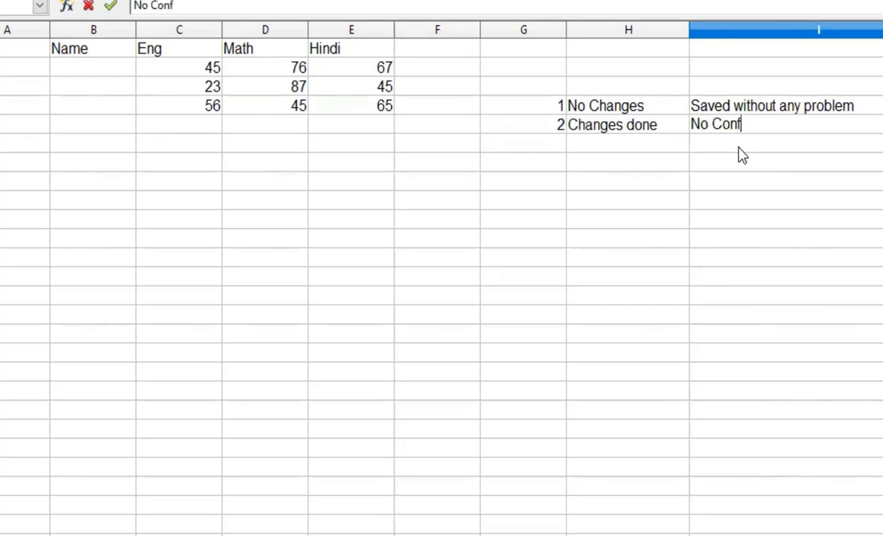
{"action": "type", "text": "licts "}
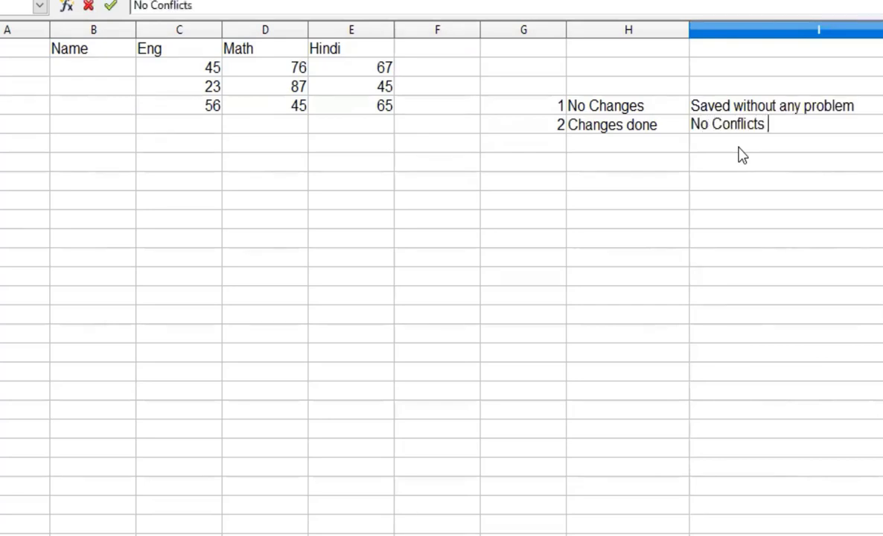
{"action": "type", "text": ", saved without "}
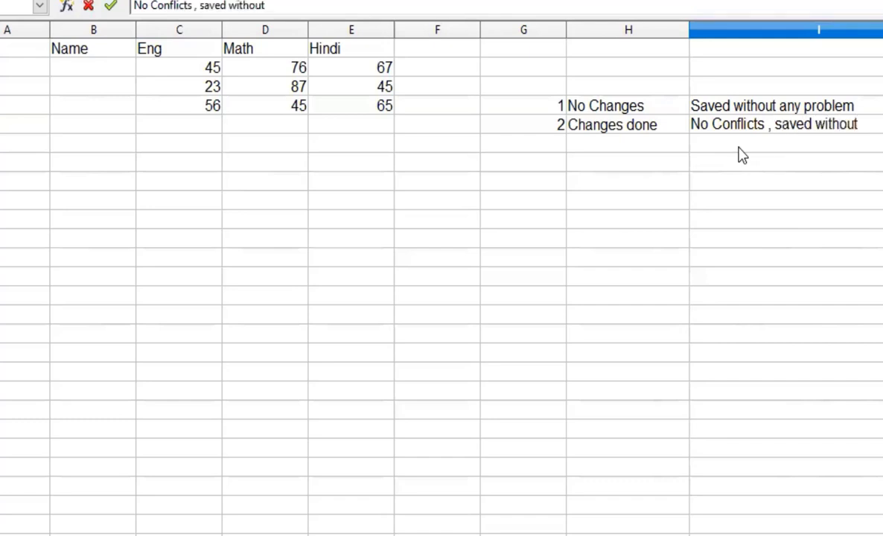
{"action": "type", "text": "any problem"}
{"action": "key", "text": "Return"}
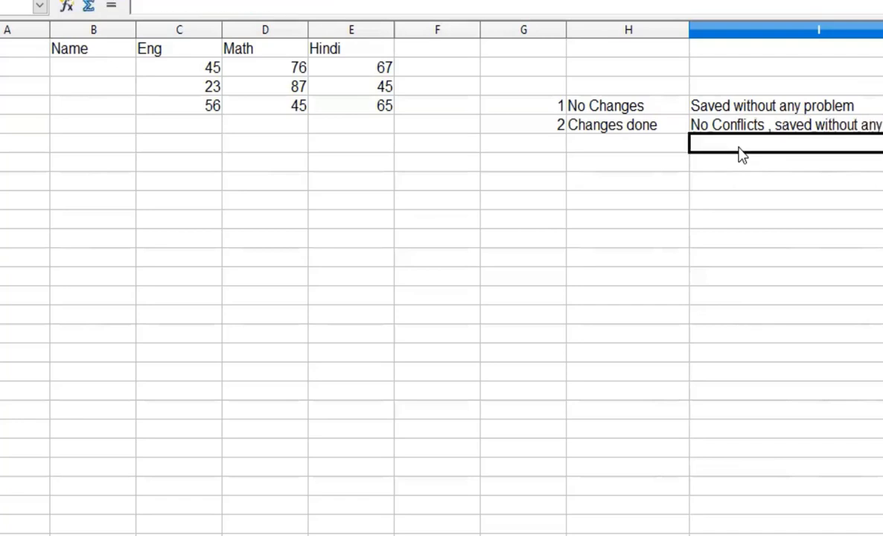
Add scenario 3 in row 6 with the label "Changes done with conflict" in column H, and widen that column to fit the text.
{"action": "key", "text": "Left"}
{"action": "key", "text": "Left"}
{"action": "type", "text": "3"}
{"action": "key", "text": "Tab"}
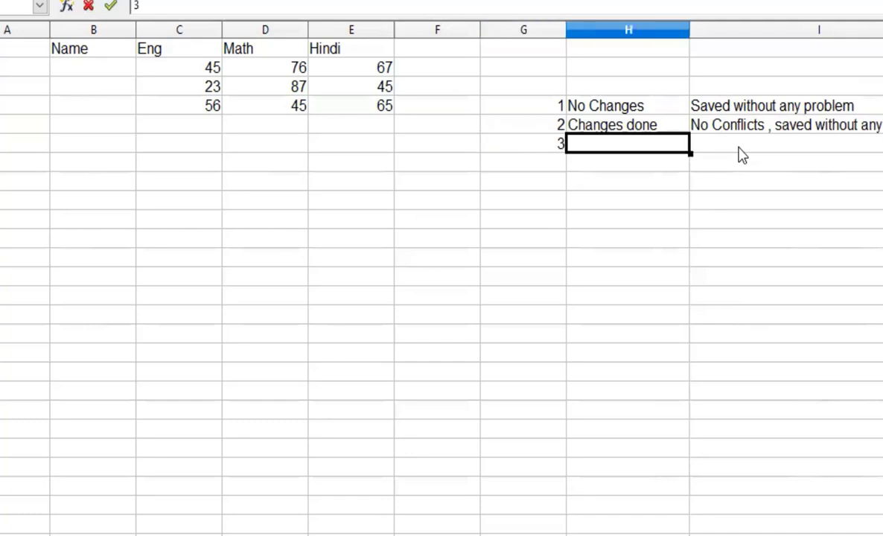
{"action": "type", "text": "Cha"}
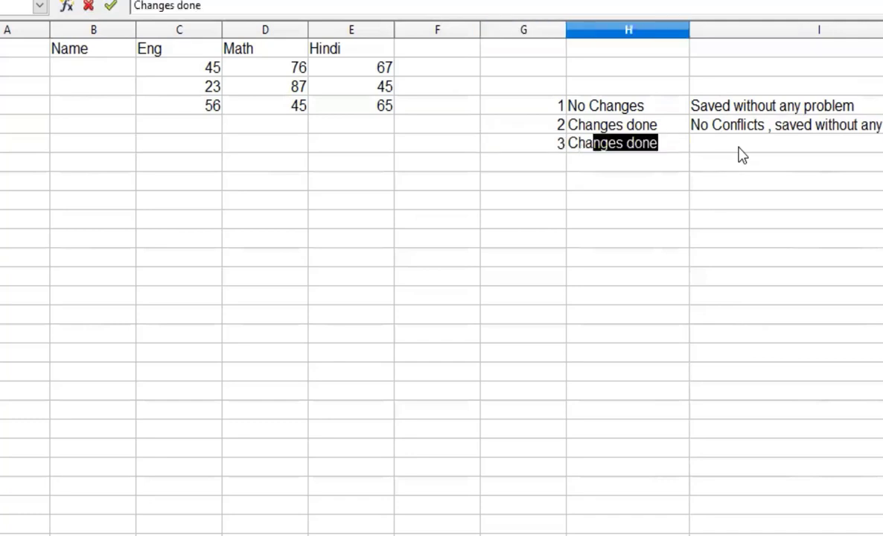
{"action": "type", "text": "nges done with"}
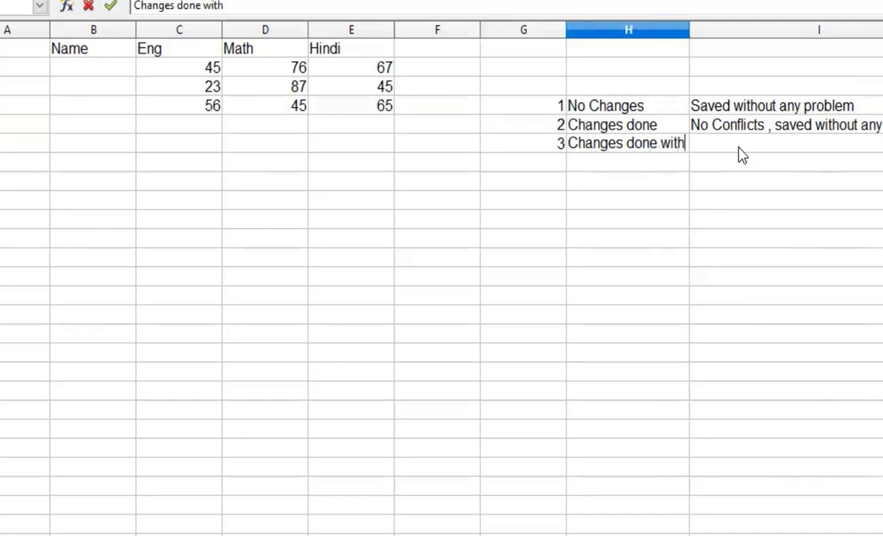
{"action": "type", "text": " conflict"}
{"action": "key", "text": "Return"}
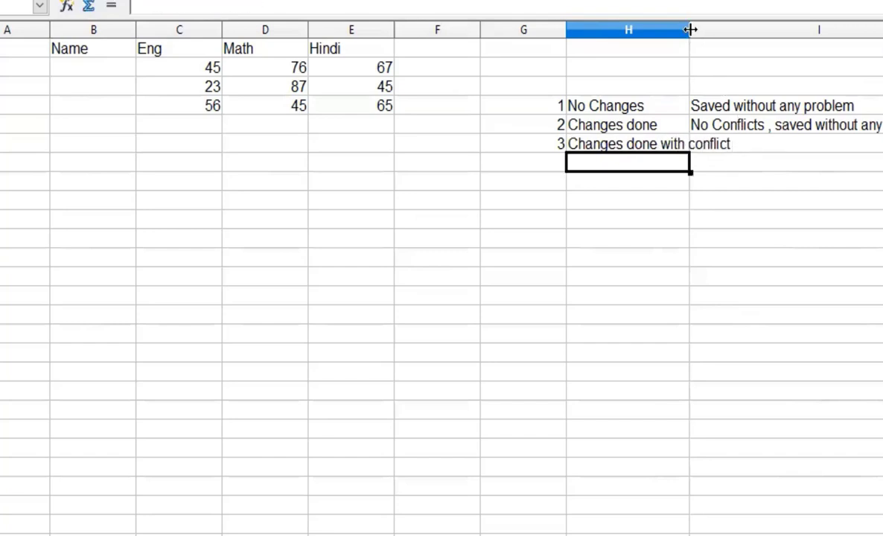
{"action": "left_click_drag", "start_coordinate": [690, 30], "coordinate": [771, 31]}
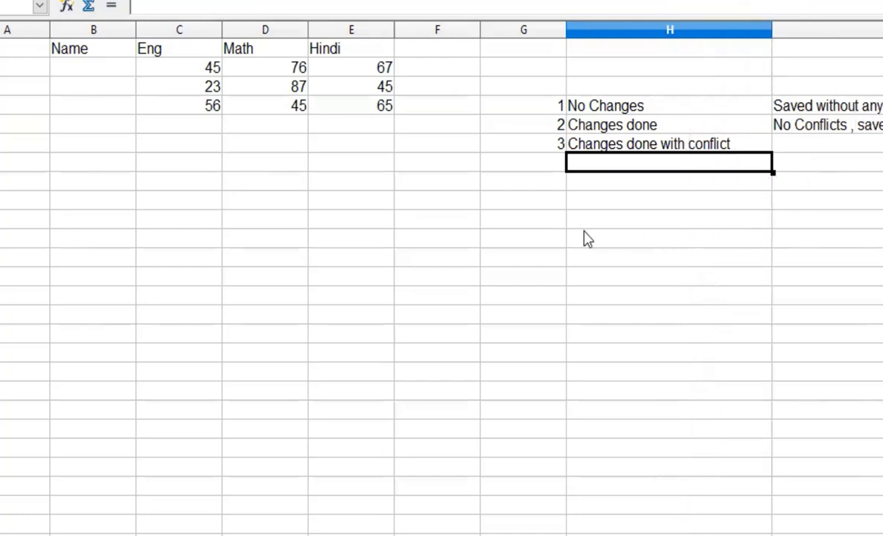
{"action": "left_click", "coordinate": [180, 72]}
{"action": "left_click", "coordinate": [181, 87]}
{"action": "left_click", "coordinate": [198, 71]}
{"action": "left_click", "coordinate": [190, 87]}
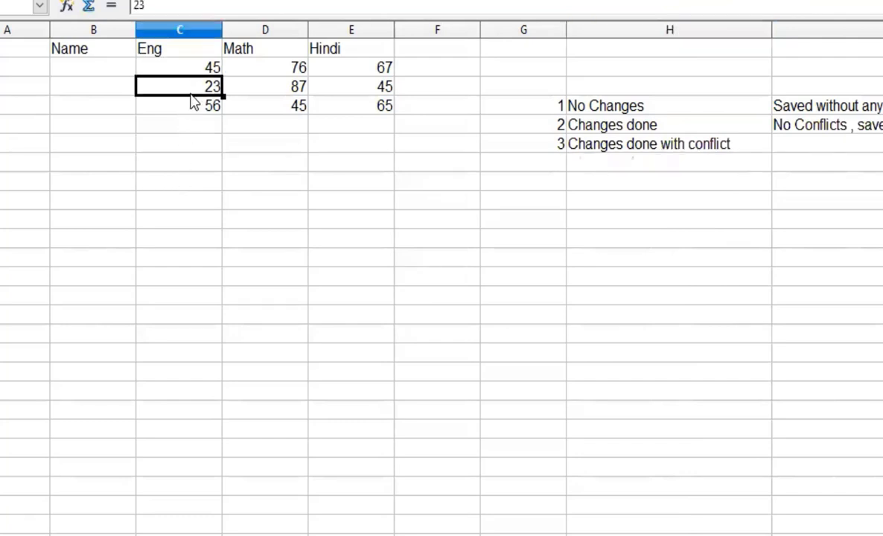
{"action": "left_click", "coordinate": [192, 109]}
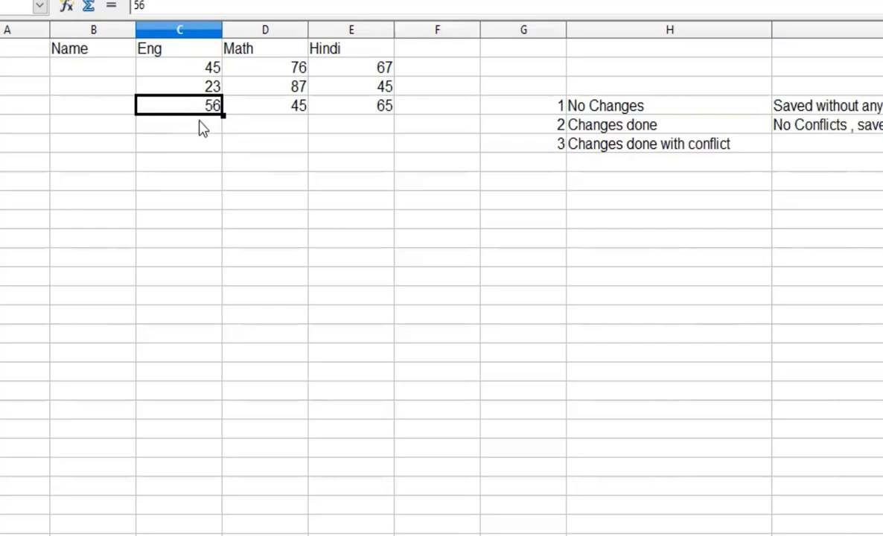
Set the last Math mark, in cell D4, to 98.
{"action": "left_click", "coordinate": [279, 110]}
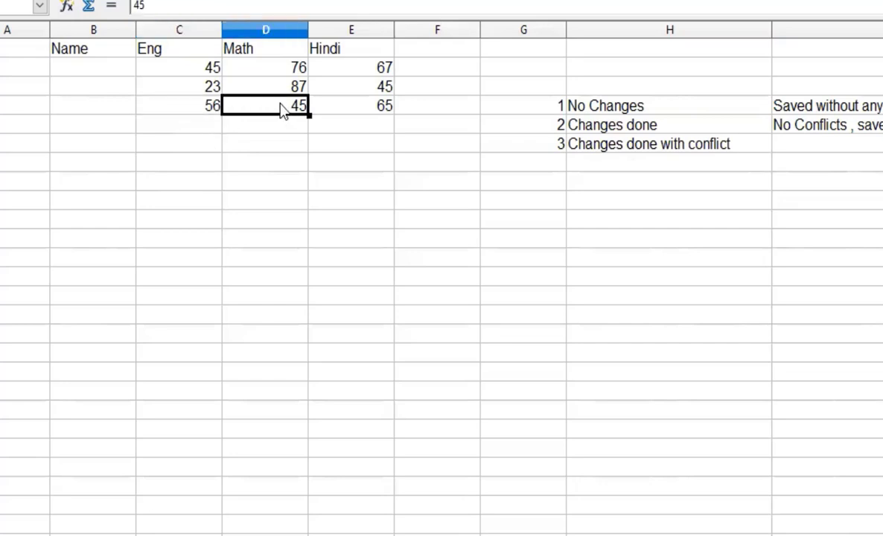
{"action": "type", "text": "98"}
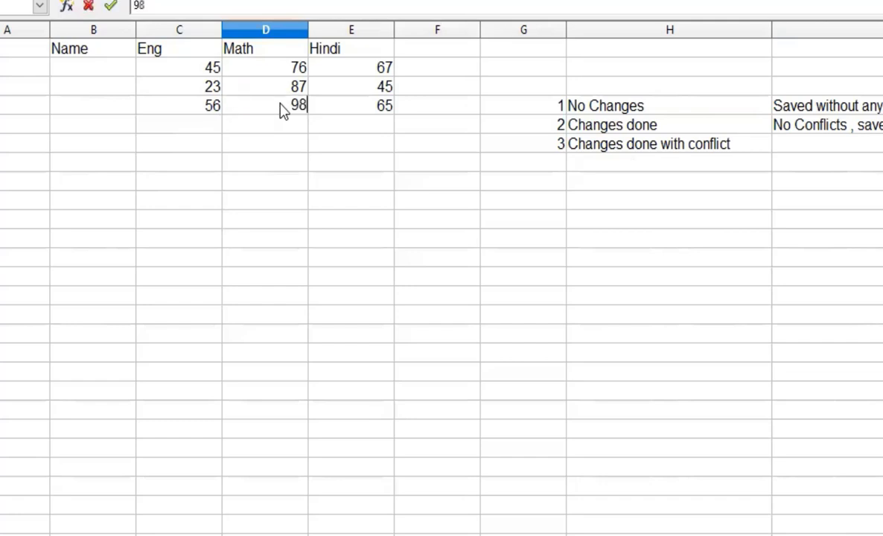
{"action": "left_click", "coordinate": [288, 130]}
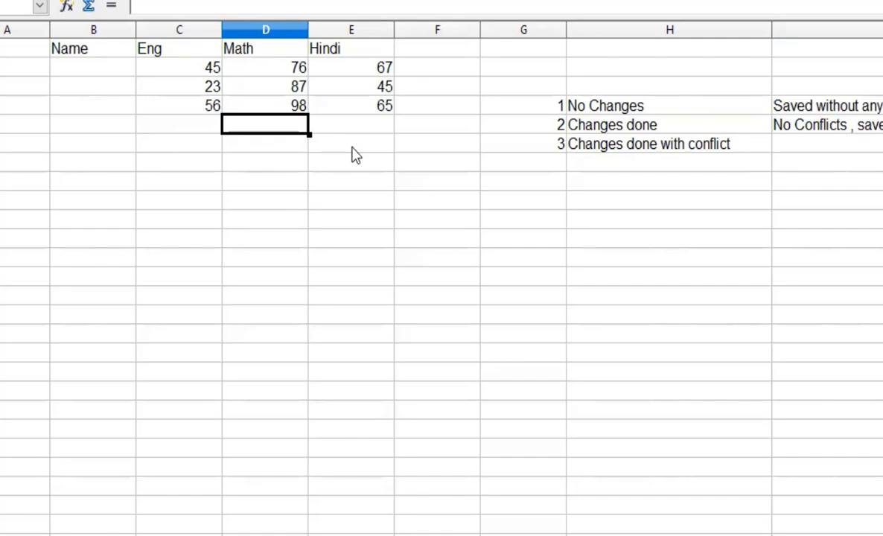
{"action": "left_click", "coordinate": [811, 143]}
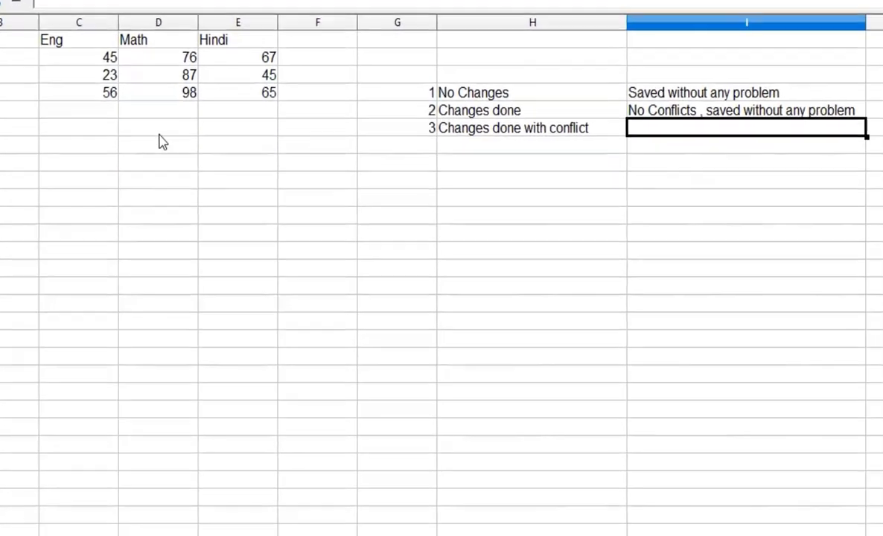
{"action": "left_click", "coordinate": [156, 97]}
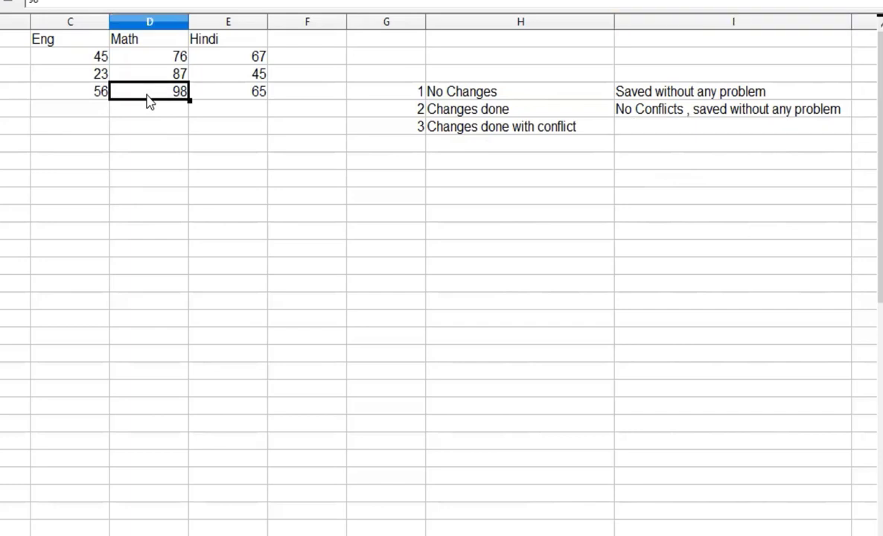
{"action": "left_click", "coordinate": [68, 88]}
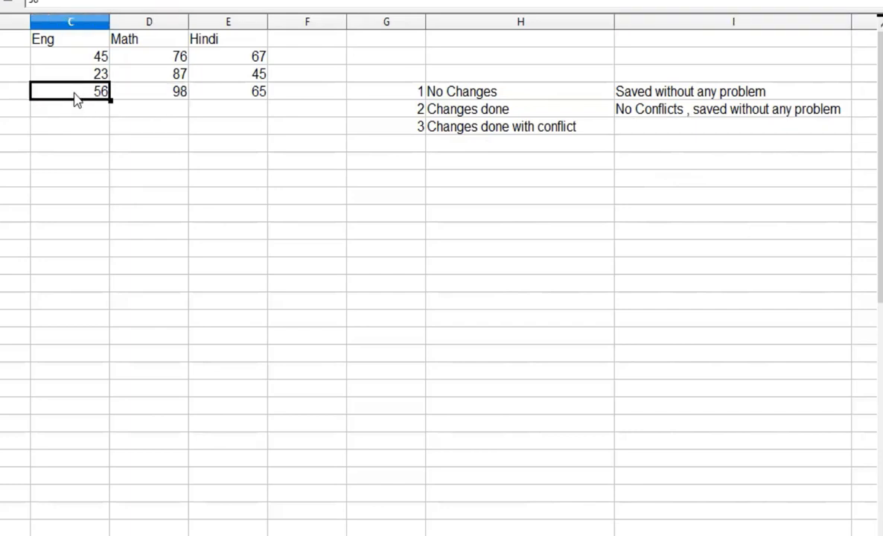
{"action": "left_click", "coordinate": [146, 89]}
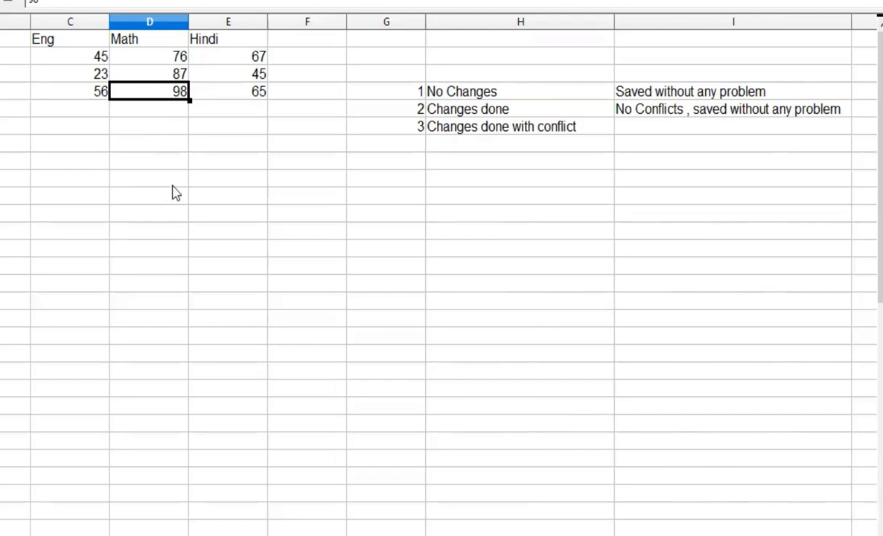
{"action": "left_click", "coordinate": [157, 113]}
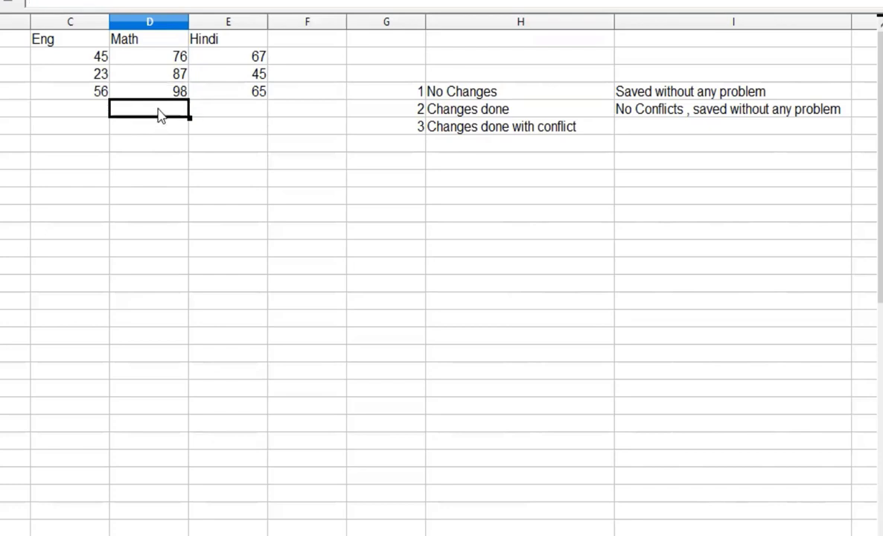
Describe the third scenario's outcome in cell I6 as "Accept & Reject Changes then save the file".
{"action": "left_click", "coordinate": [621, 132]}
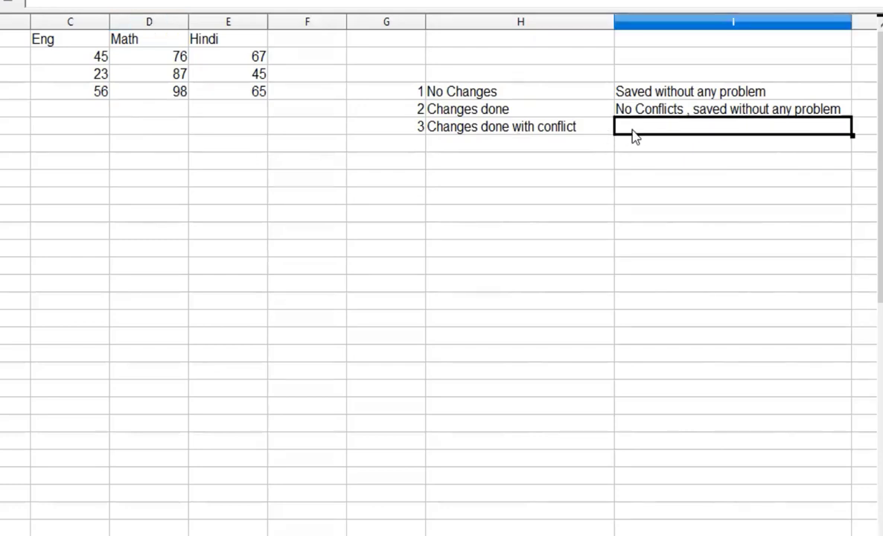
{"action": "type", "text": "Acc"}
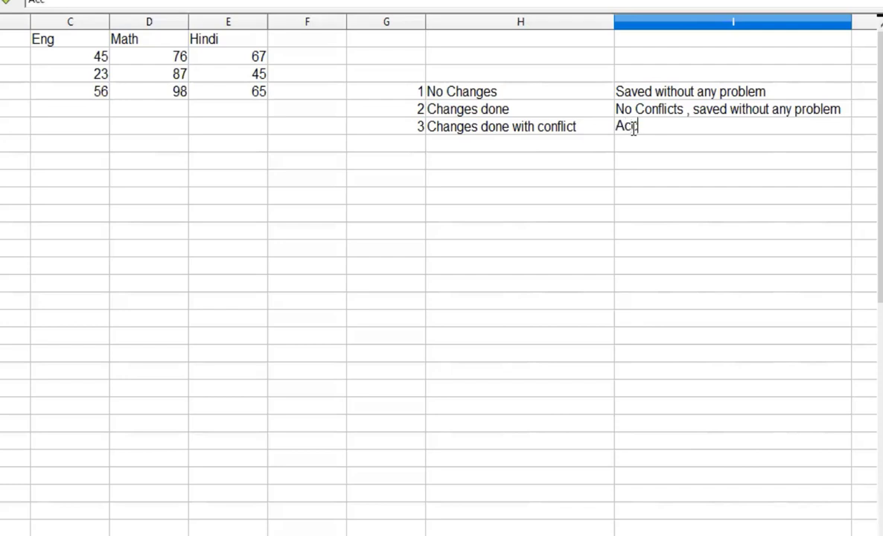
{"action": "type", "text": "ept & R"}
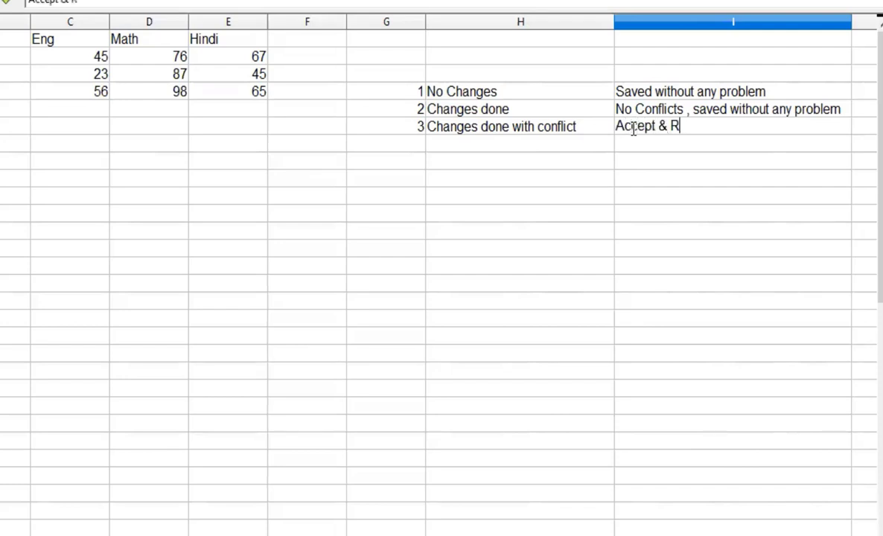
{"action": "type", "text": "eject C"}
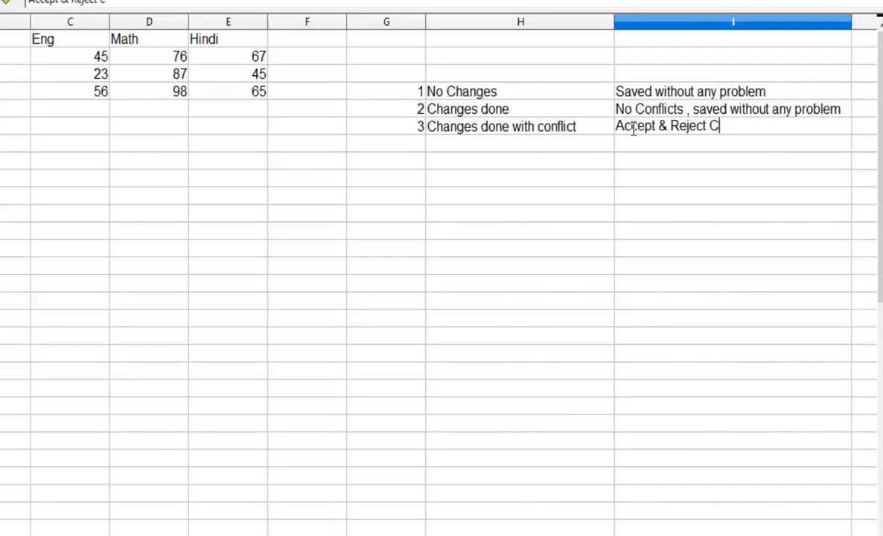
{"action": "type", "text": "hanges"}
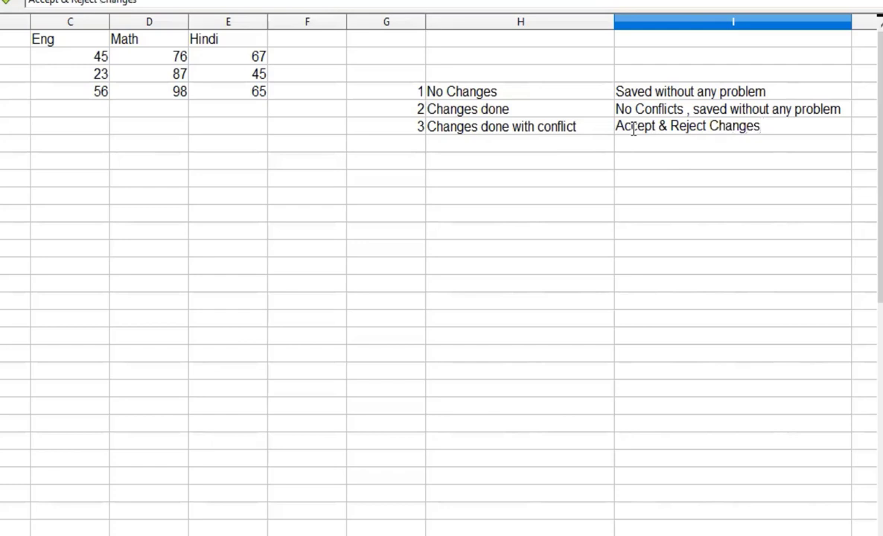
{"action": "type", "text": " then save f"}
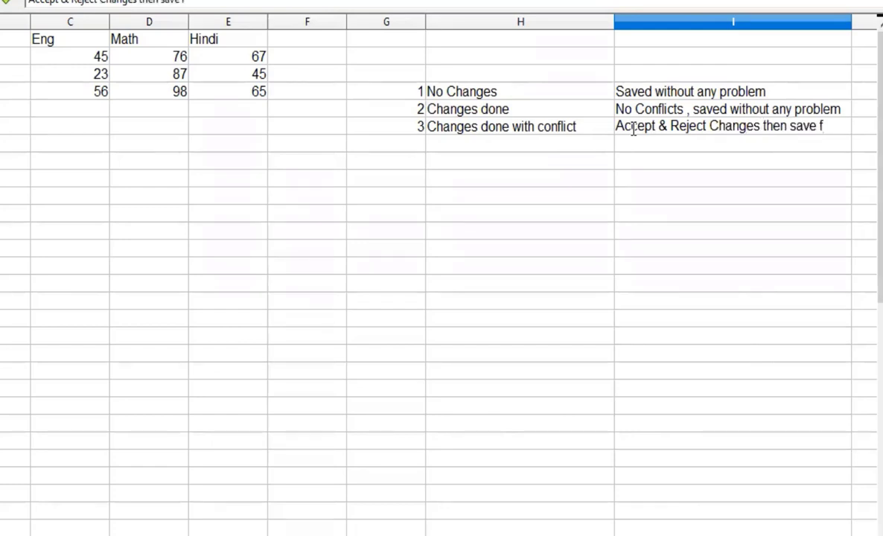
{"action": "key", "text": "BackSpace"}
{"action": "type", "text": "the file"}
{"action": "key", "text": "Return"}
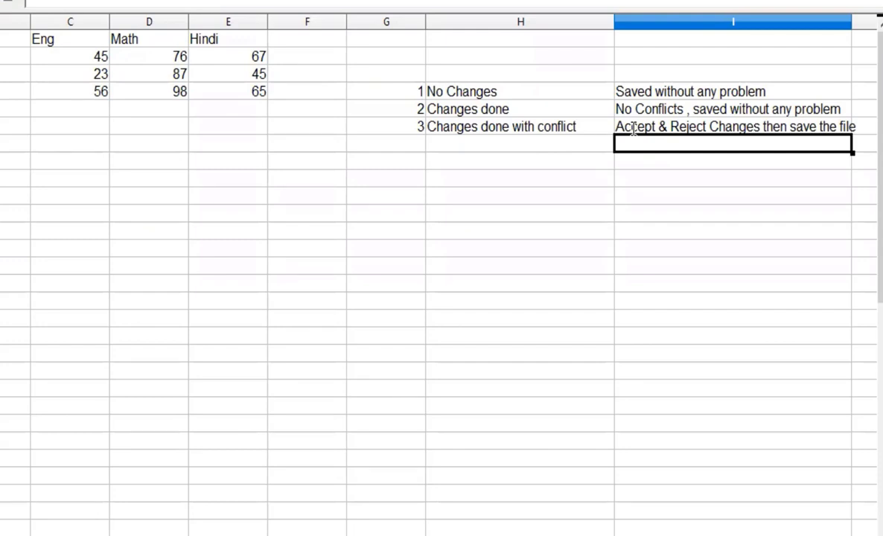
Save the changes to the shared spreadsheet MyShareFile.ods.
{"action": "left_click", "coordinate": [568, 167]}
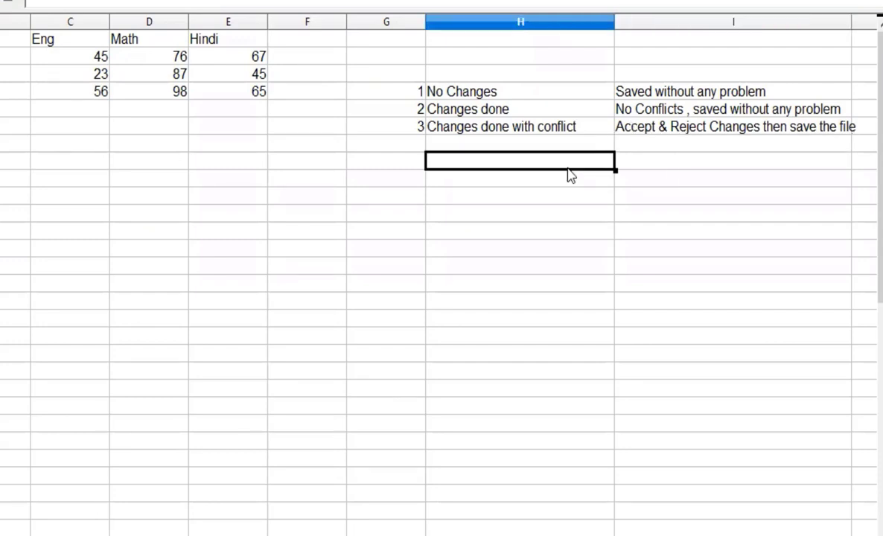
{"action": "left_click", "coordinate": [386, 177]}
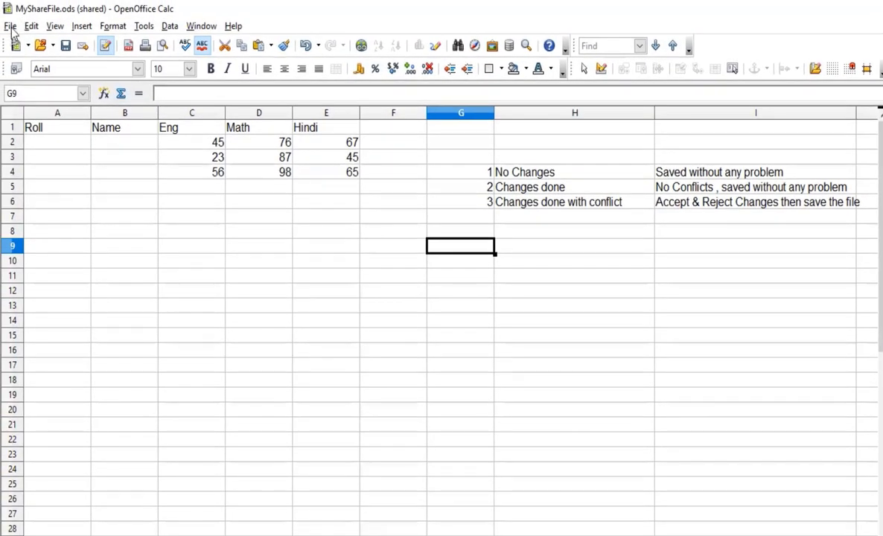
{"action": "left_click", "coordinate": [10, 26]}
{"action": "left_click", "coordinate": [39, 142]}
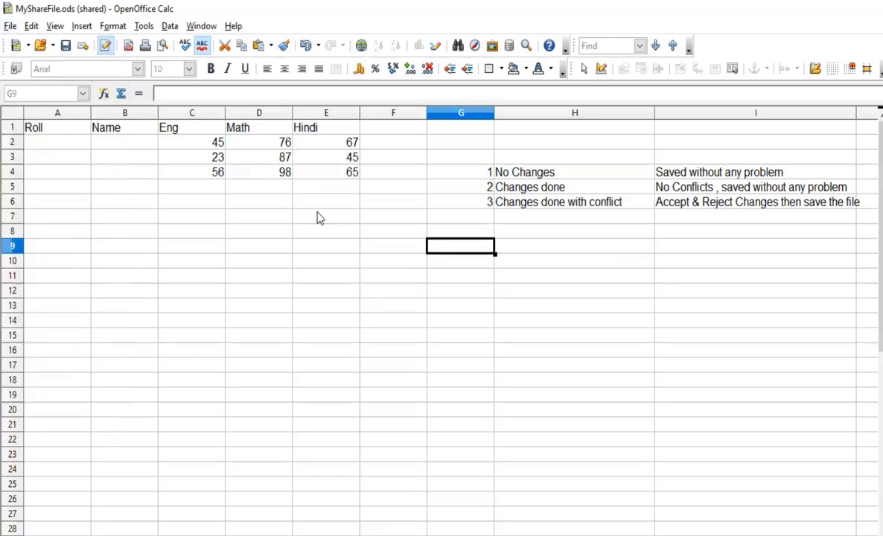
Close the shared spreadsheet and start a new blank spreadsheet.
{"action": "left_click", "coordinate": [10, 26]}
{"action": "mouse_move", "coordinate": [31, 26]}
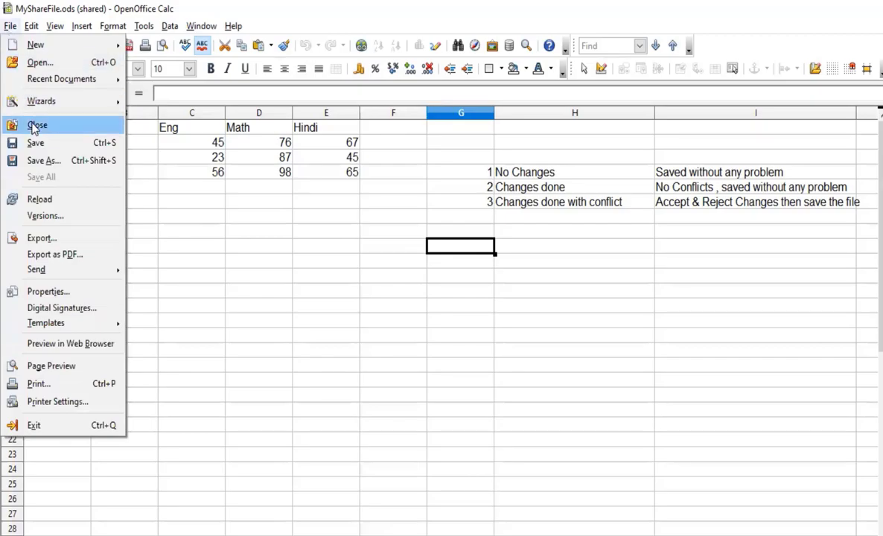
{"action": "left_click", "coordinate": [22, 126]}
{"action": "left_click", "coordinate": [400, 326]}
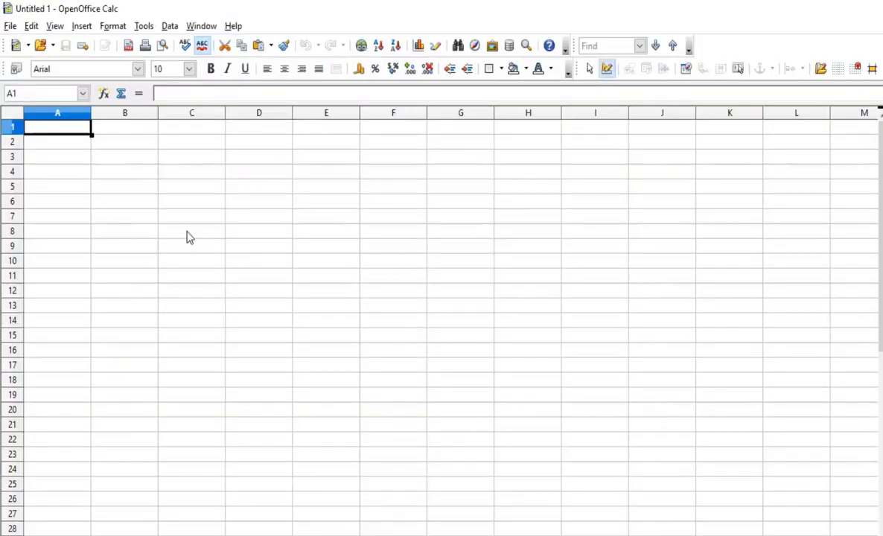
Switch to File Explorer, open MyShareFile from the root of drive E, and acknowledge the shared mode warning.
{"action": "left_click", "coordinate": [488, 535]}
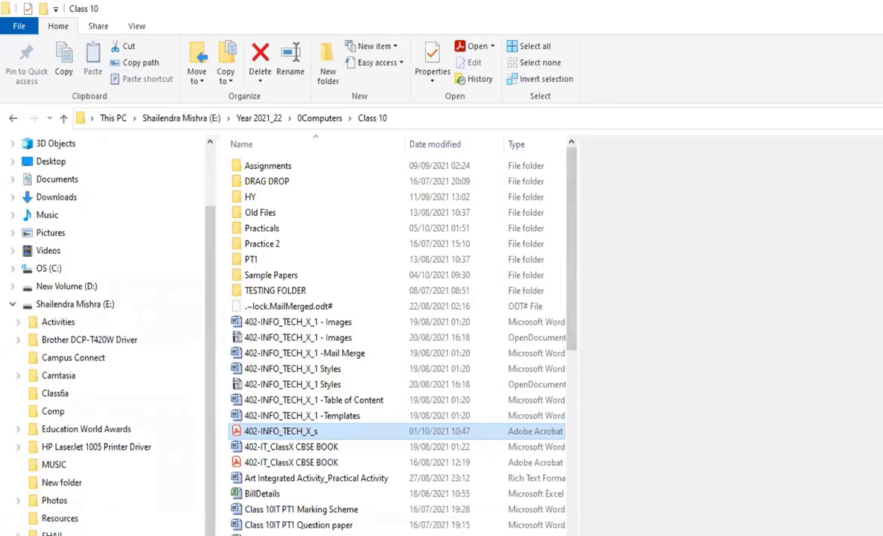
{"action": "key", "text": "alt+Up"}
{"action": "key", "text": "alt+Up"}
{"action": "scroll", "coordinate": [294, 371], "scroll_direction": "down", "scroll_amount": 5}
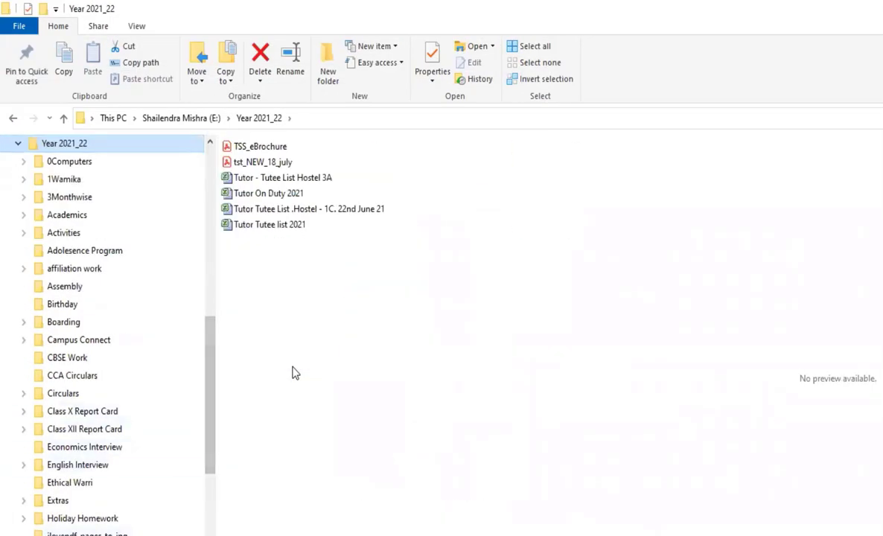
{"action": "key", "text": "alt+Up"}
{"action": "left_click", "coordinate": [268, 369]}
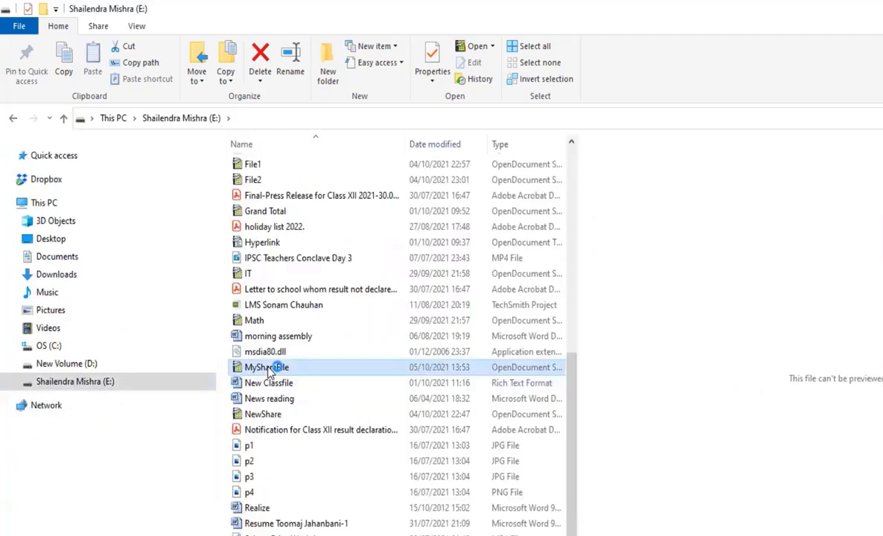
{"action": "double_click", "coordinate": [268, 369]}
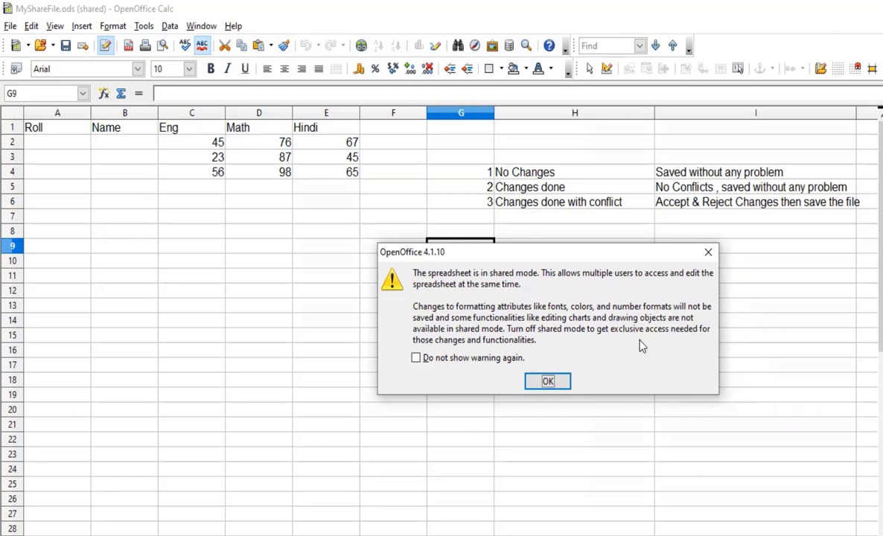
{"action": "left_click", "coordinate": [543, 382]}
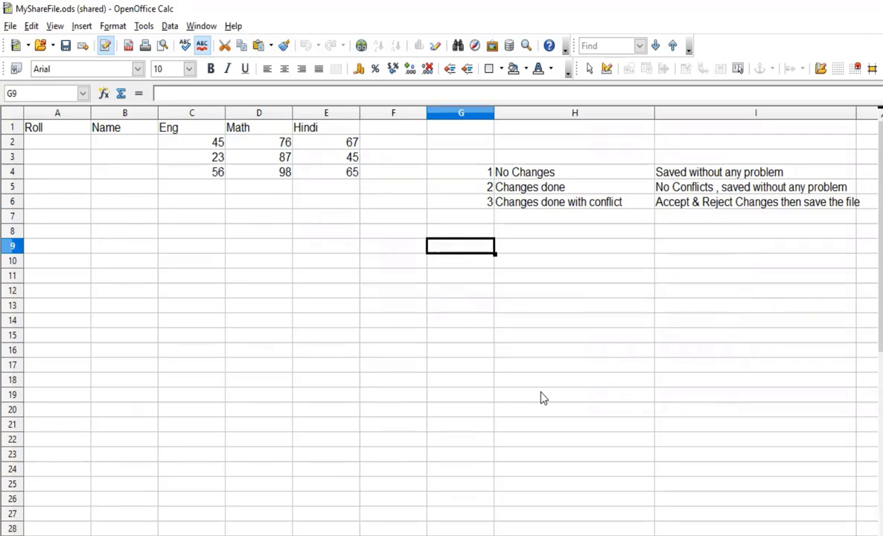
{"action": "left_click", "coordinate": [315, 383]}
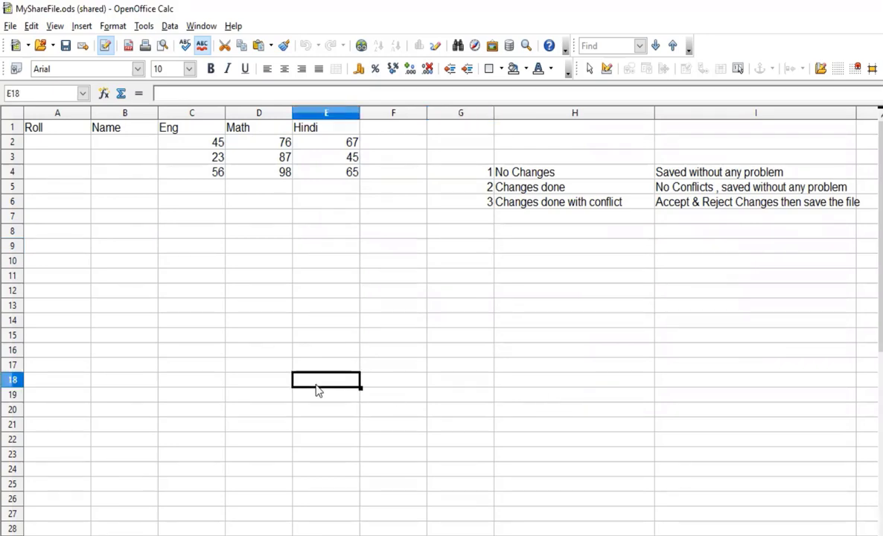
{"action": "left_click", "coordinate": [238, 291]}
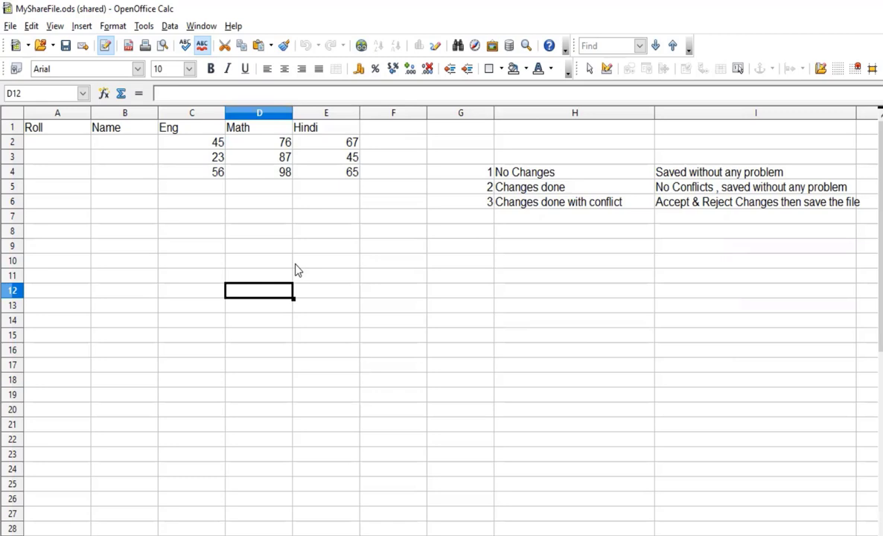
{"action": "left_click", "coordinate": [178, 200]}
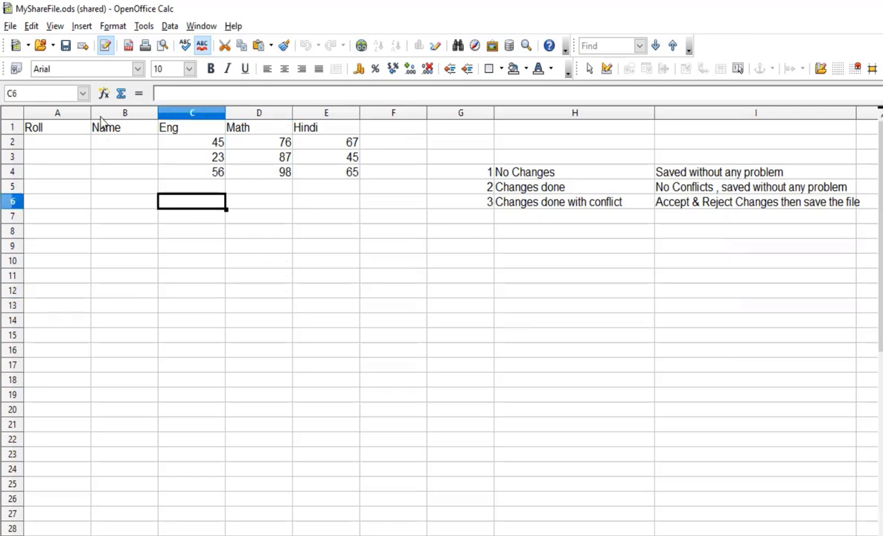
Turn off sharing of MyShareFile.ods with other users and confirm disabling shared mode.
{"action": "left_click", "coordinate": [143, 27]}
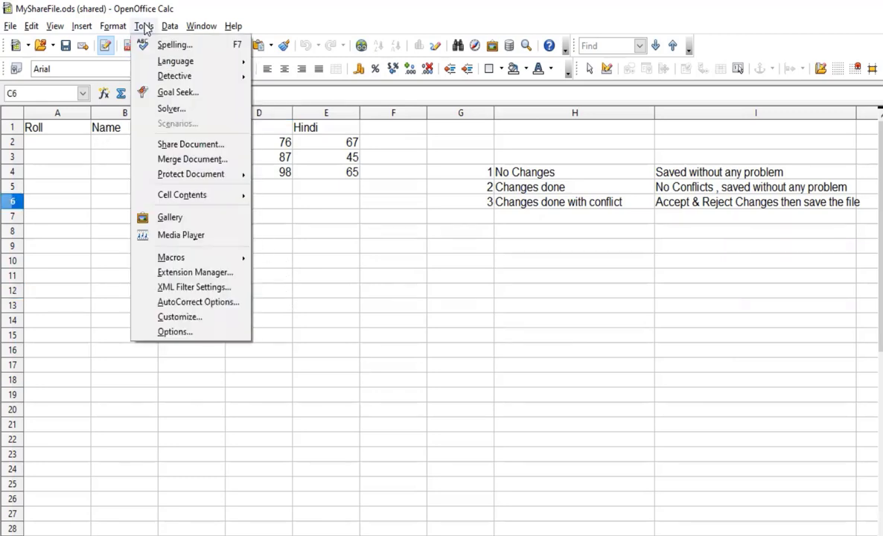
{"action": "left_click", "coordinate": [156, 145]}
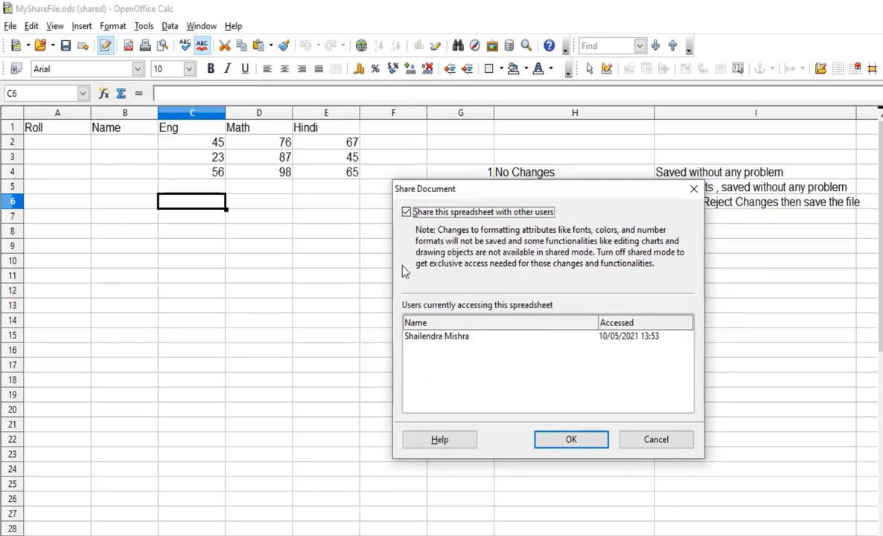
{"action": "left_click", "coordinate": [406, 212]}
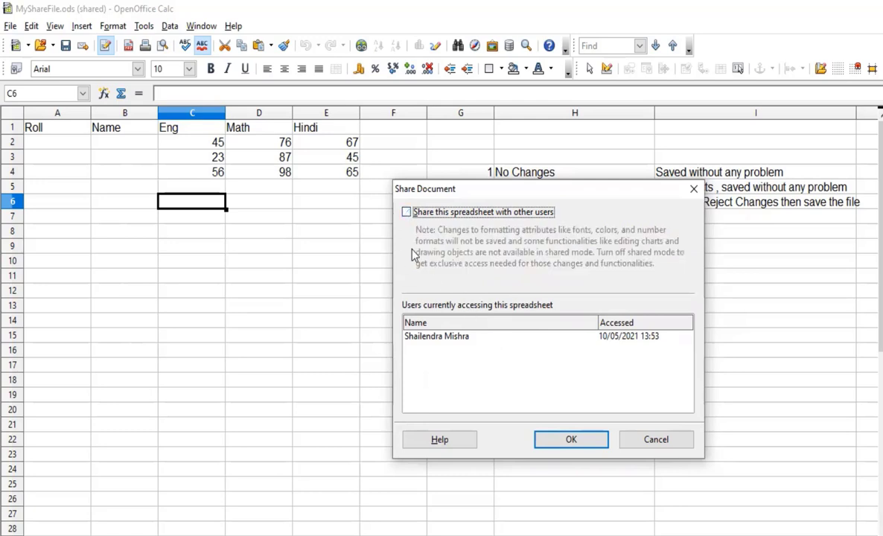
{"action": "left_click", "coordinate": [588, 447]}
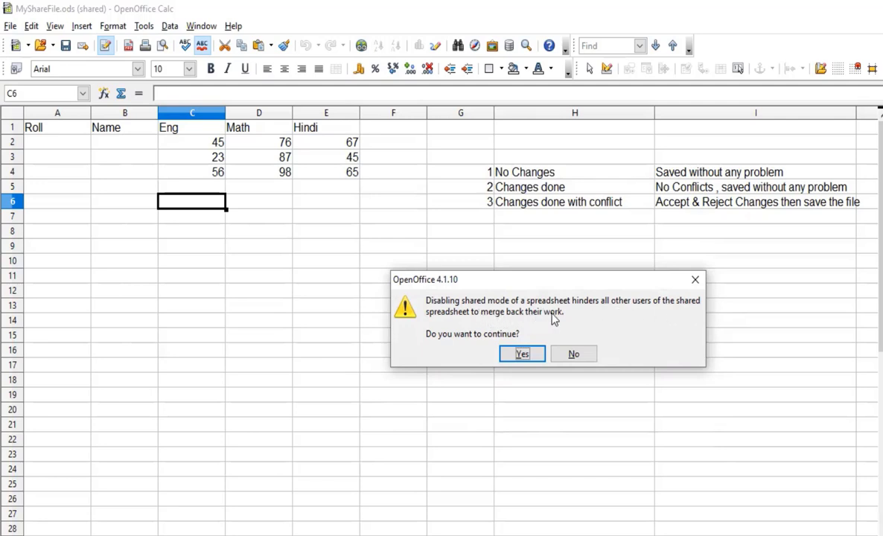
{"action": "left_click", "coordinate": [522, 355]}
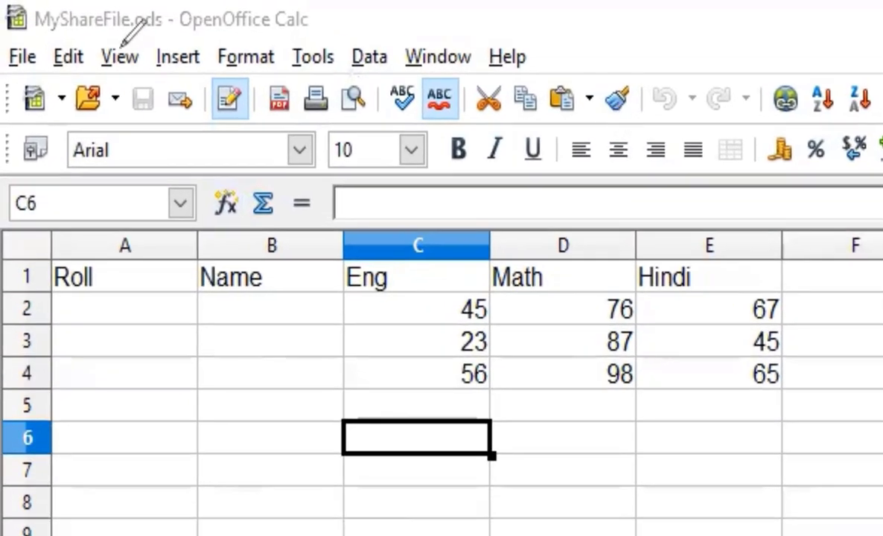
{"action": "left_click_drag", "start_coordinate": [53, 22], "coordinate": [113, 21]}
{"action": "left_click_drag", "start_coordinate": [256, 48], "coordinate": [292, 52]}
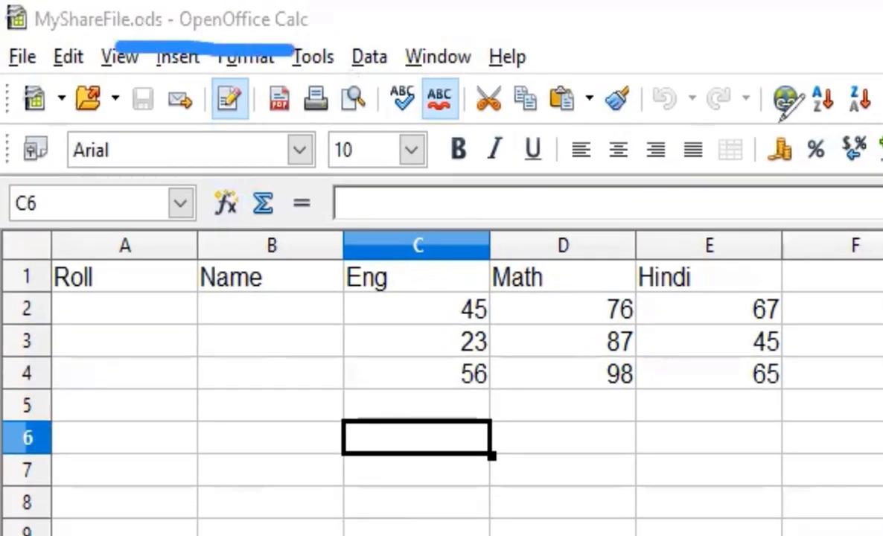
{"action": "key", "text": "e"}
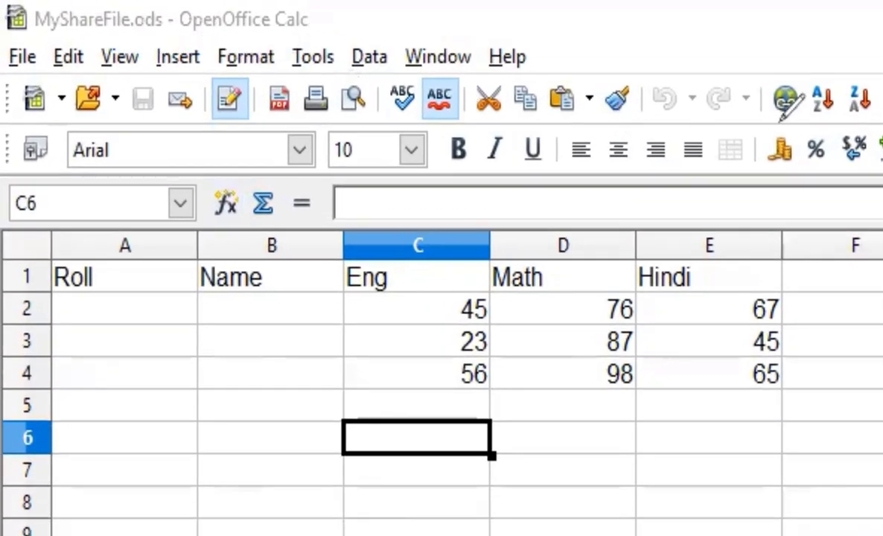
{"action": "key", "text": "Down"}
{"action": "key", "text": "Down"}
{"action": "key", "text": "Down"}
{"action": "key", "text": "Down"}
{"action": "key", "text": "Down"}
{"action": "key", "text": "Down"}
{"action": "key", "text": "Down"}
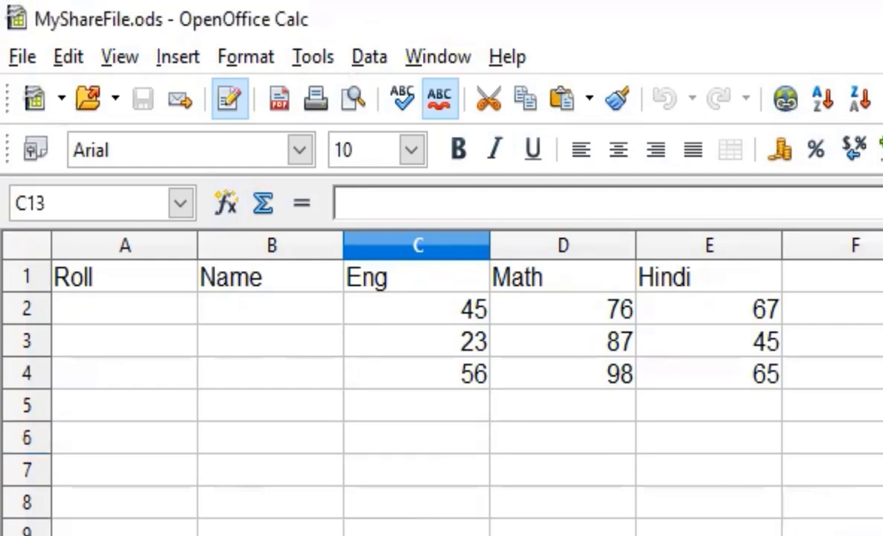
Check the spreadsheet's document sharing settings and the users currently accessing it, leaving the settings as they are.
{"action": "left_click", "coordinate": [314, 58]}
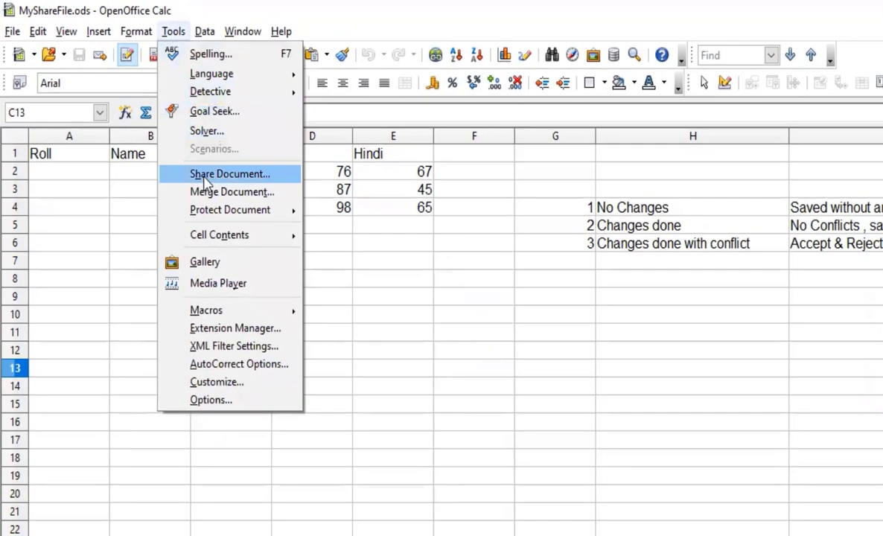
{"action": "left_click", "coordinate": [206, 177]}
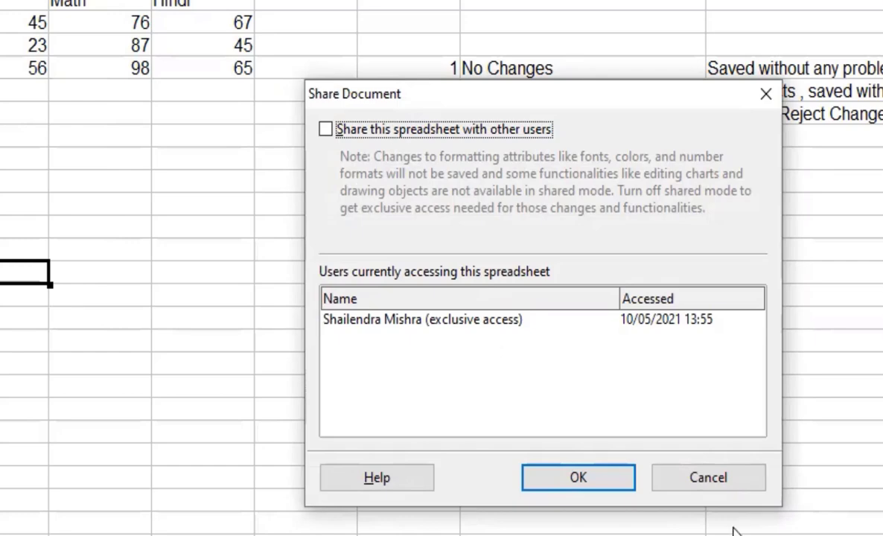
{"action": "left_click", "coordinate": [733, 477]}
{"action": "left_click", "coordinate": [86, 298]}
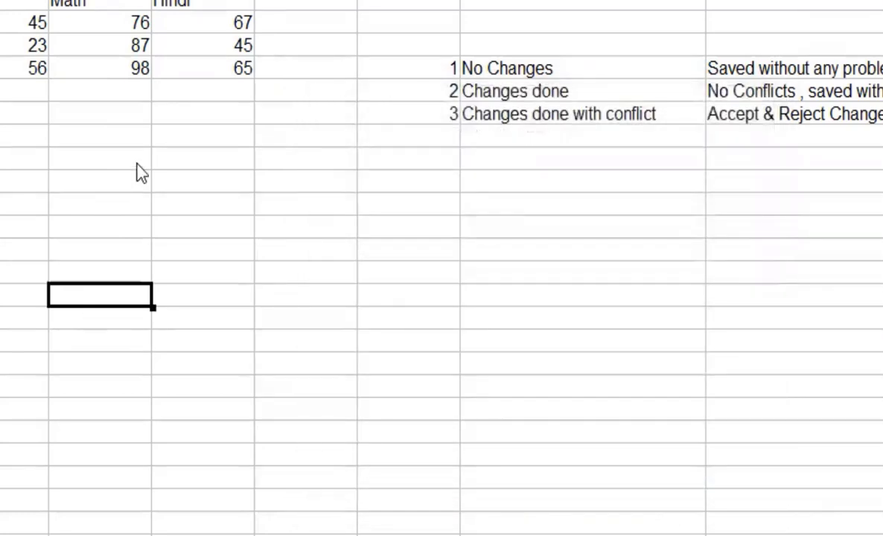